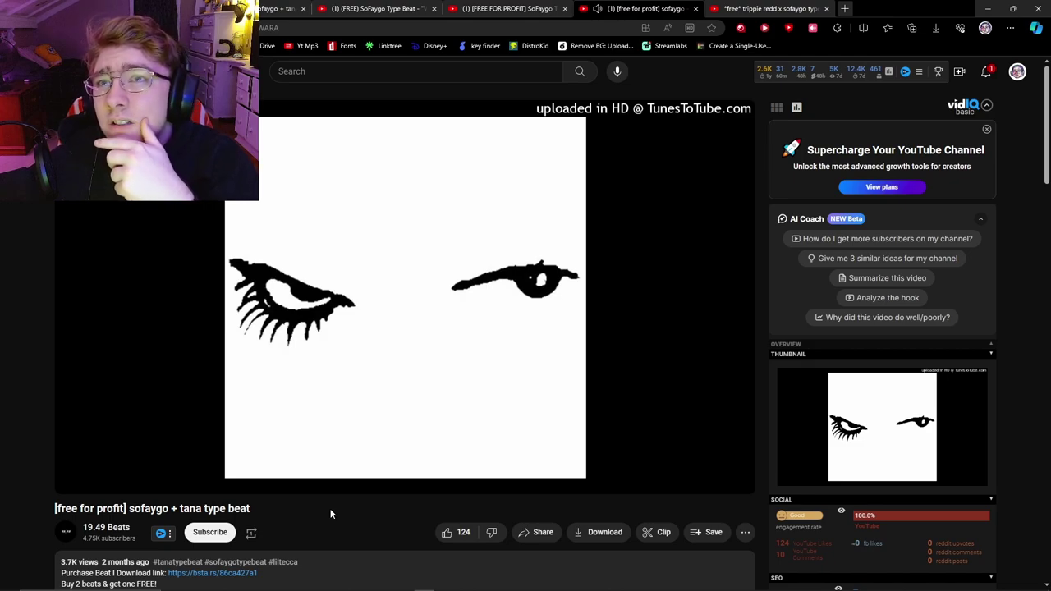
Step: Listen to the "tell me" type beat, and close the rejected beats' tabs so the "Take me Higher" beat stays open
{"action": "left_click", "coordinate": [301, 376]}
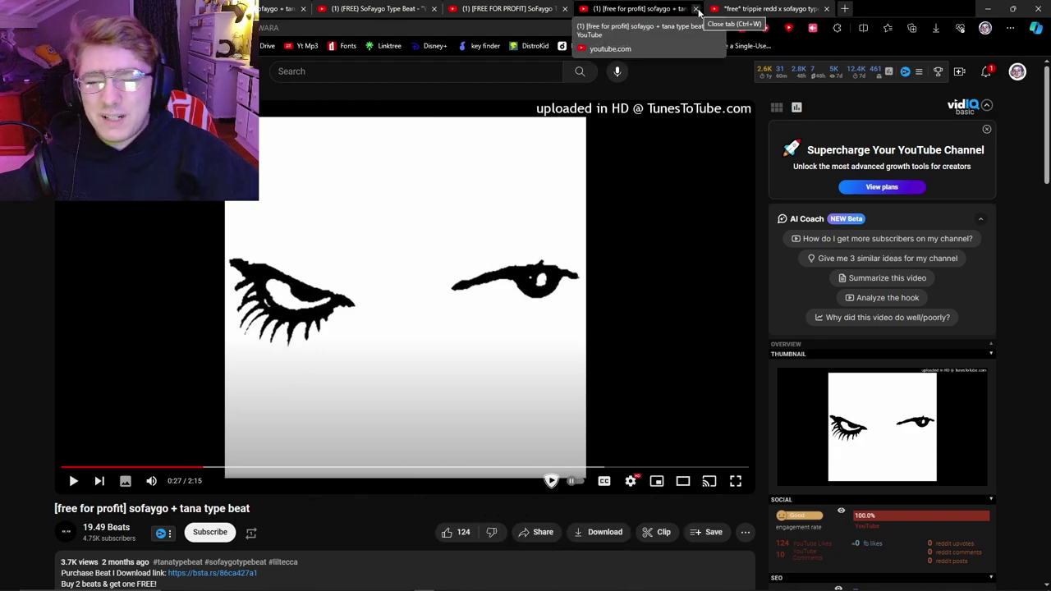
{"action": "left_click", "coordinate": [697, 9]}
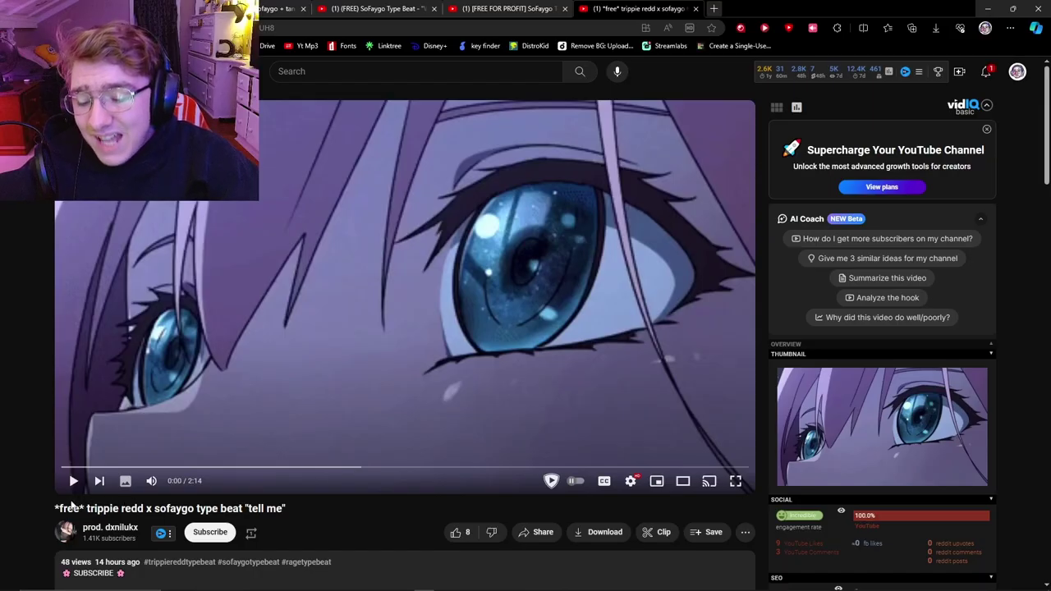
{"action": "left_click_drag", "start_coordinate": [88, 509], "coordinate": [243, 510]}
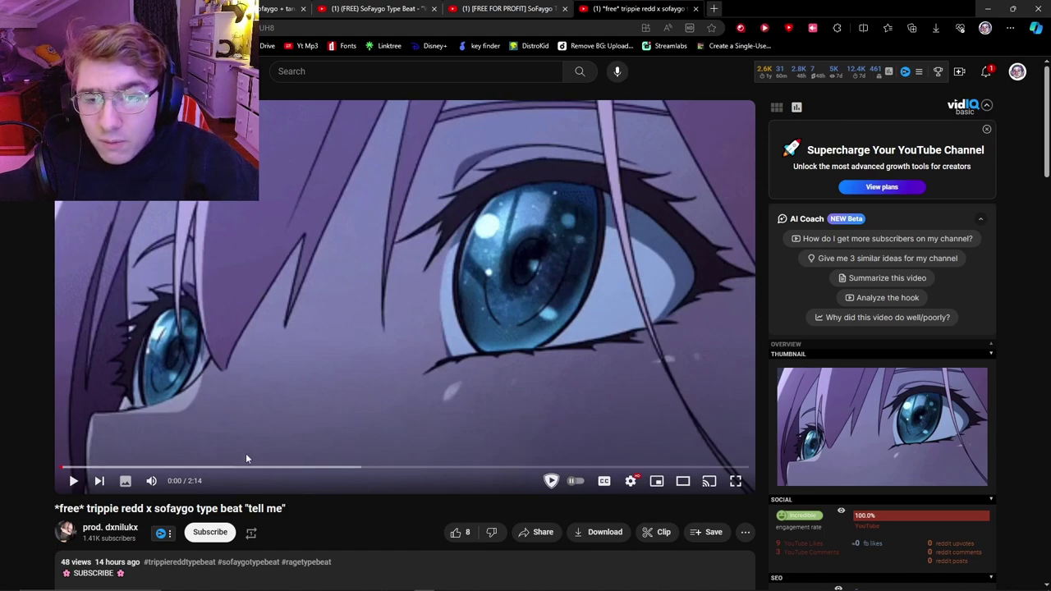
{"action": "left_click", "coordinate": [108, 422]}
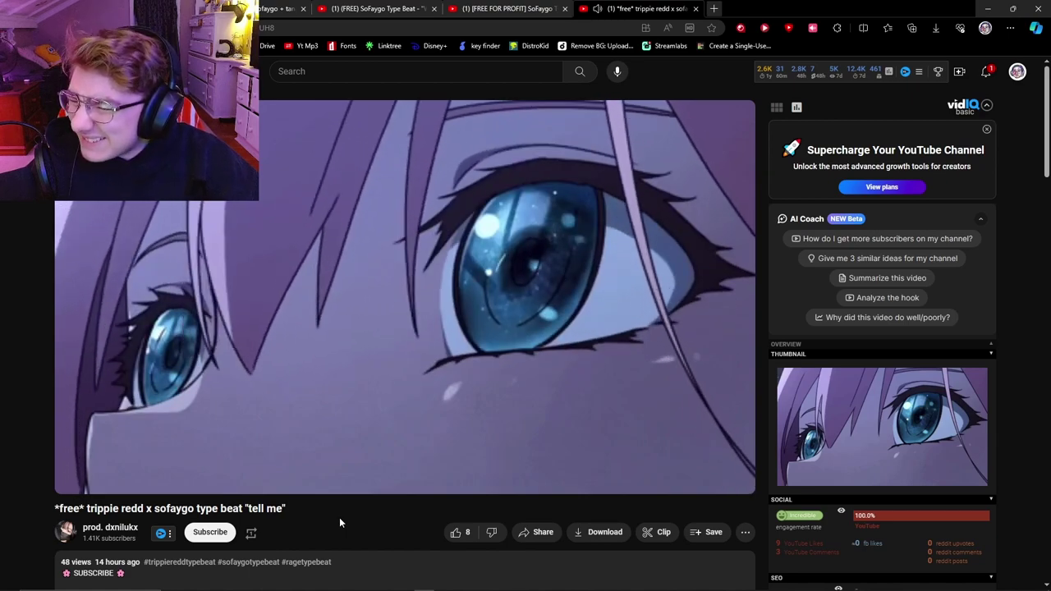
{"action": "left_click", "coordinate": [379, 256]}
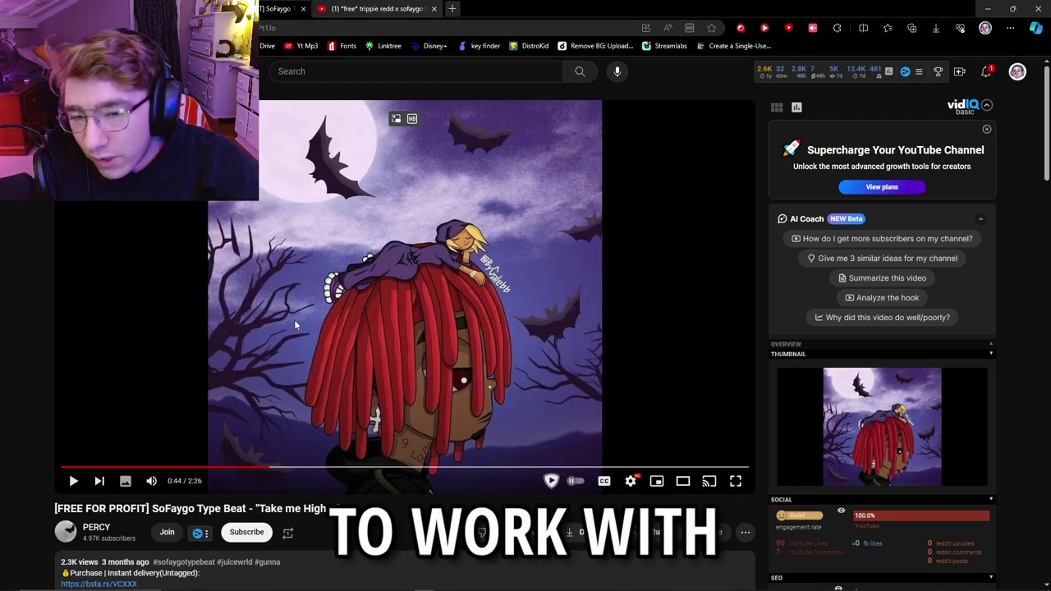
{"action": "left_click", "coordinate": [434, 8]}
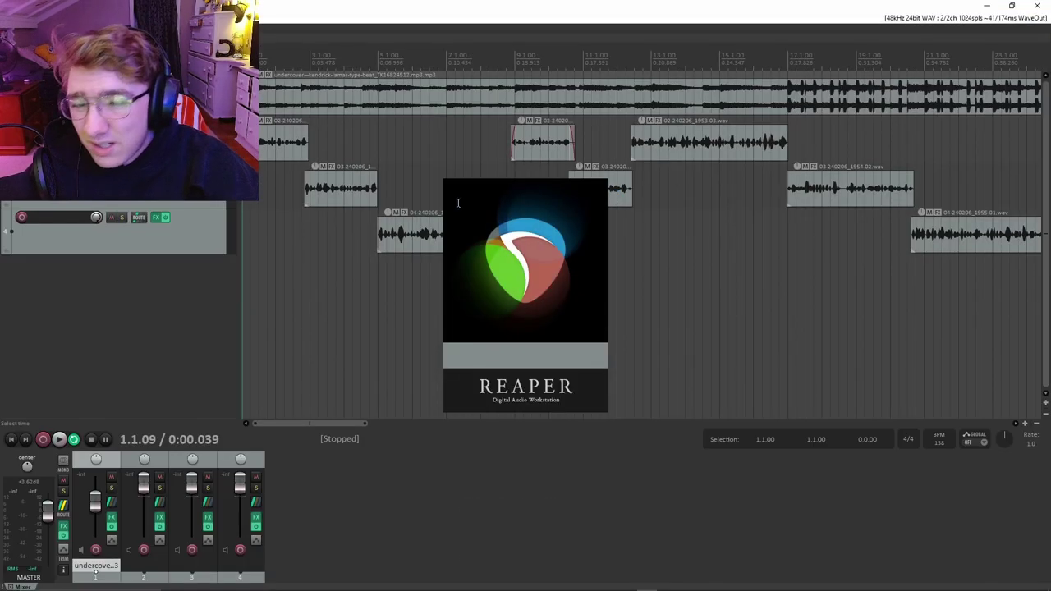
Step: Switch to REAPER and adjust the volume of the take-me-higher beat track
{"action": "right_click", "coordinate": [102, 359]}
{"action": "key", "text": "Escape"}
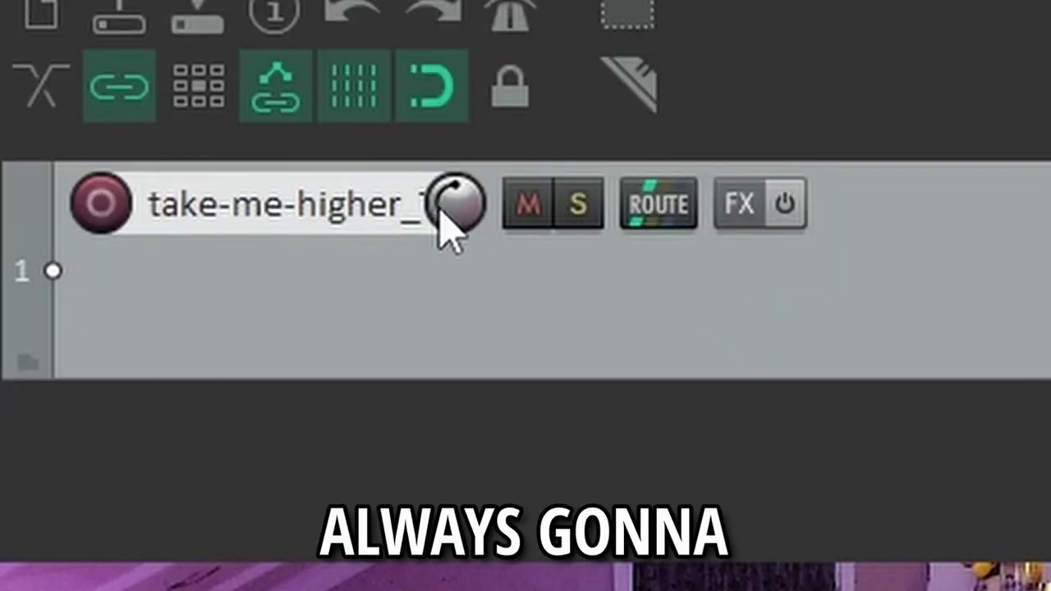
{"action": "left_click_drag", "start_coordinate": [447, 231], "coordinate": [454, 203]}
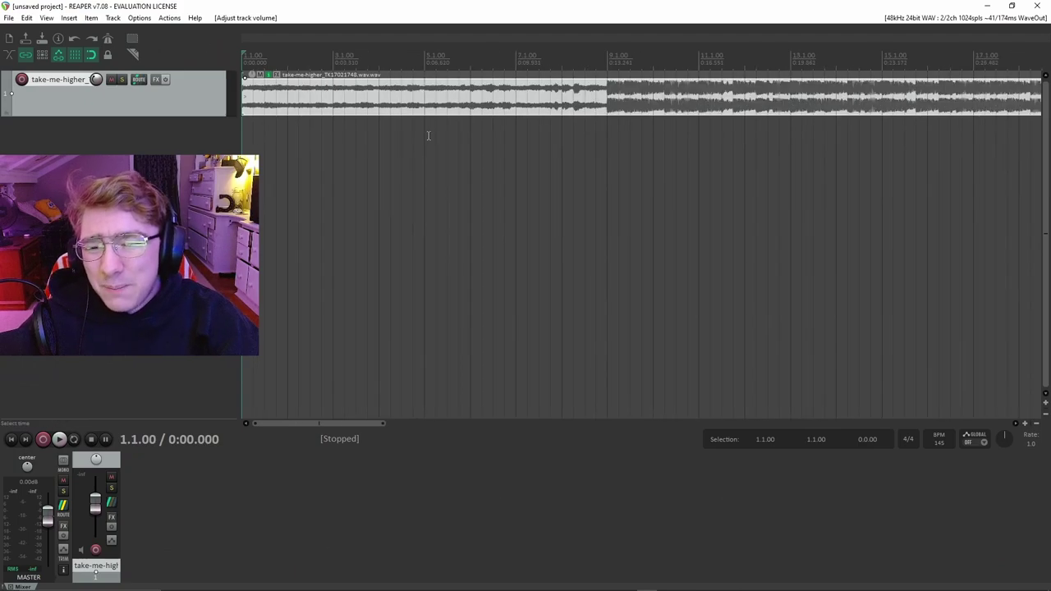
{"action": "scroll", "coordinate": [411, 163], "scroll_direction": "down", "scroll_amount": 2}
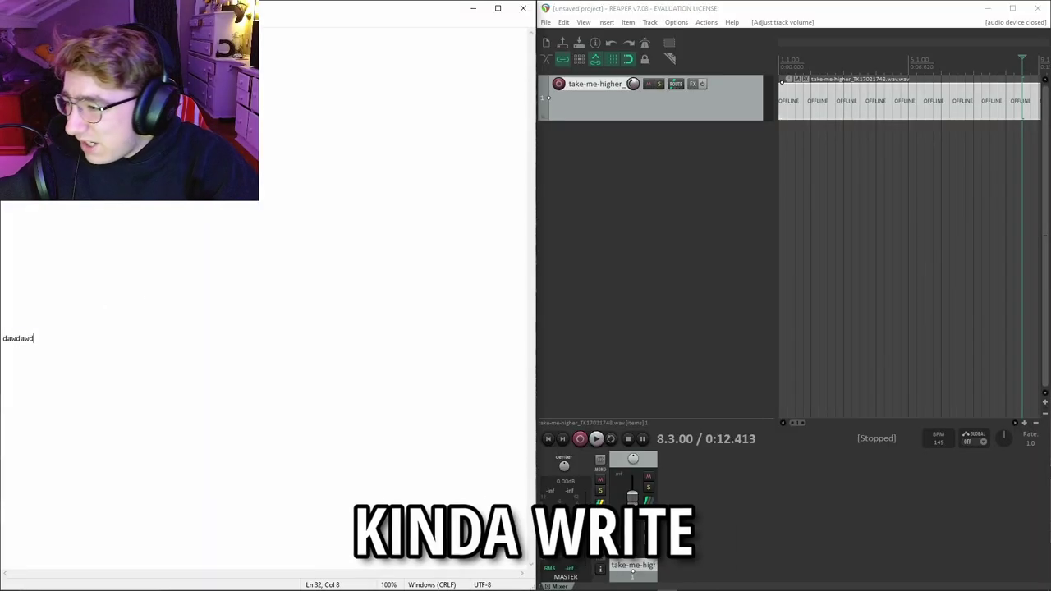
Step: Clear all the placeholder text from the Notepad document
{"action": "key", "text": "ctrl+a"}
{"action": "key", "text": "BackSpace"}
Step: Mark the beat's section from 9.1.00 to 26.1.00 as a time selection in REAPER
{"action": "left_click", "coordinate": [819, 14]}
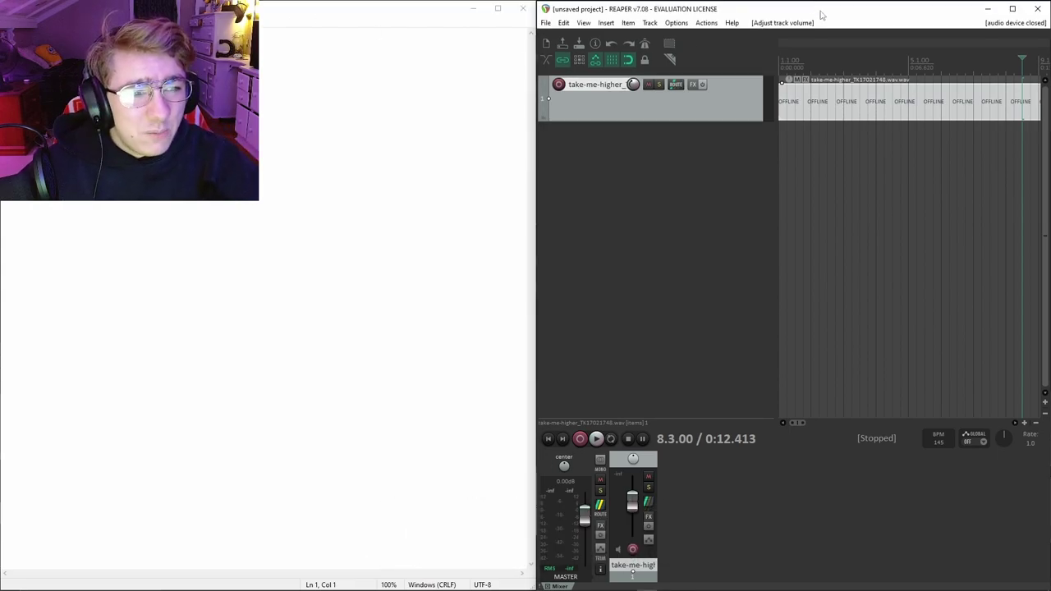
{"action": "scroll", "coordinate": [861, 73], "scroll_direction": "down", "scroll_amount": 2}
{"action": "scroll", "coordinate": [890, 73], "scroll_direction": "down", "scroll_amount": 2}
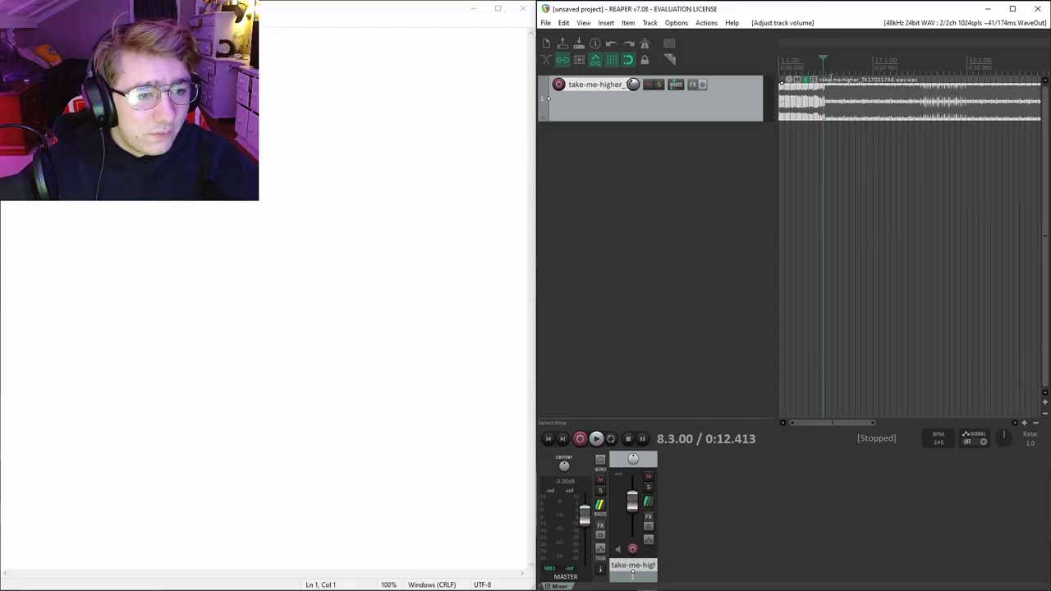
{"action": "left_click_drag", "start_coordinate": [829, 75], "coordinate": [926, 75]}
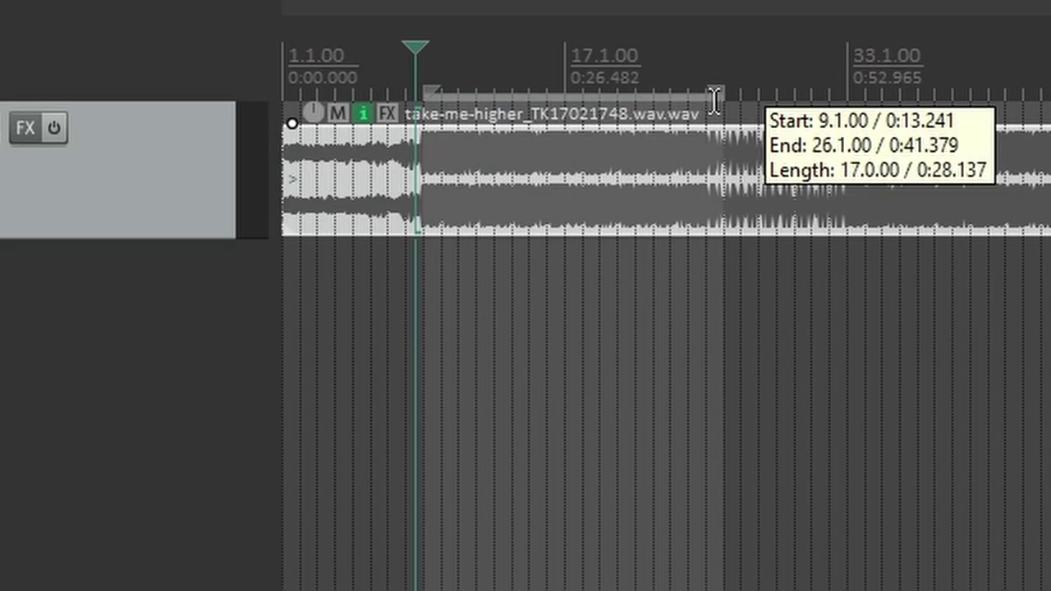
{"action": "left_click_drag", "start_coordinate": [714, 100], "coordinate": [713, 102]}
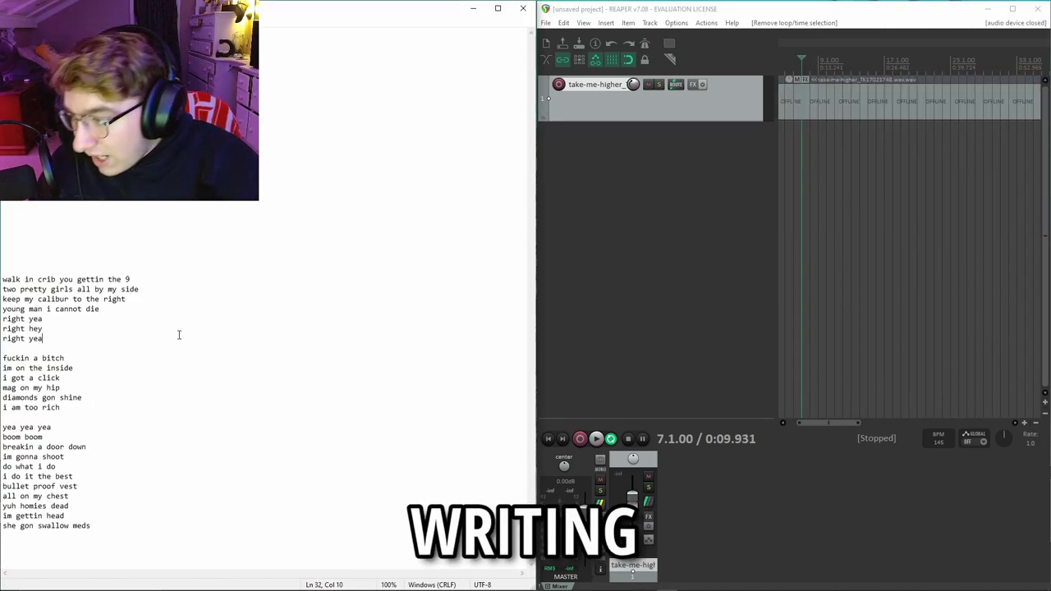
Step: Maximize REAPER and trim the quiet start of the recorded vocal take to just before bar 9
{"action": "left_click", "coordinate": [98, 526]}
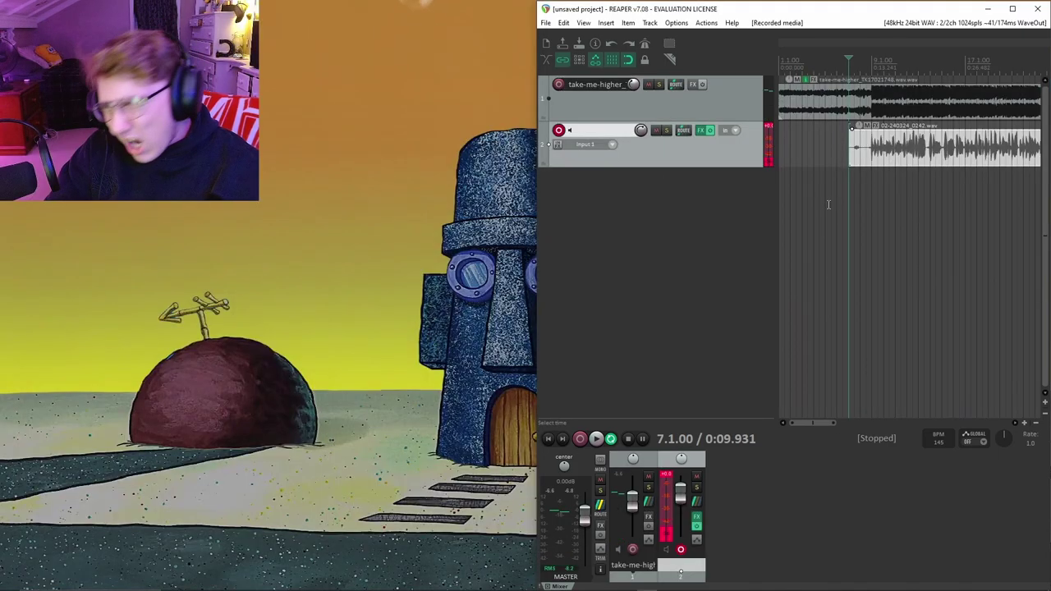
{"action": "scroll", "coordinate": [798, 245], "scroll_direction": "up", "scroll_amount": 2}
{"action": "double_click", "coordinate": [846, 19]}
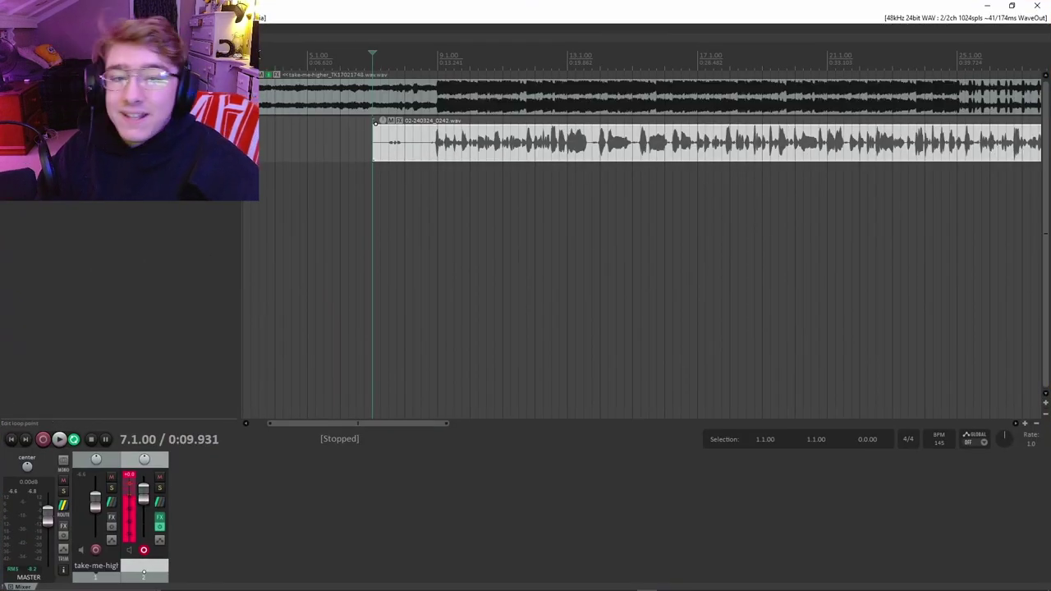
{"action": "left_click_drag", "start_coordinate": [383, 151], "coordinate": [444, 151]}
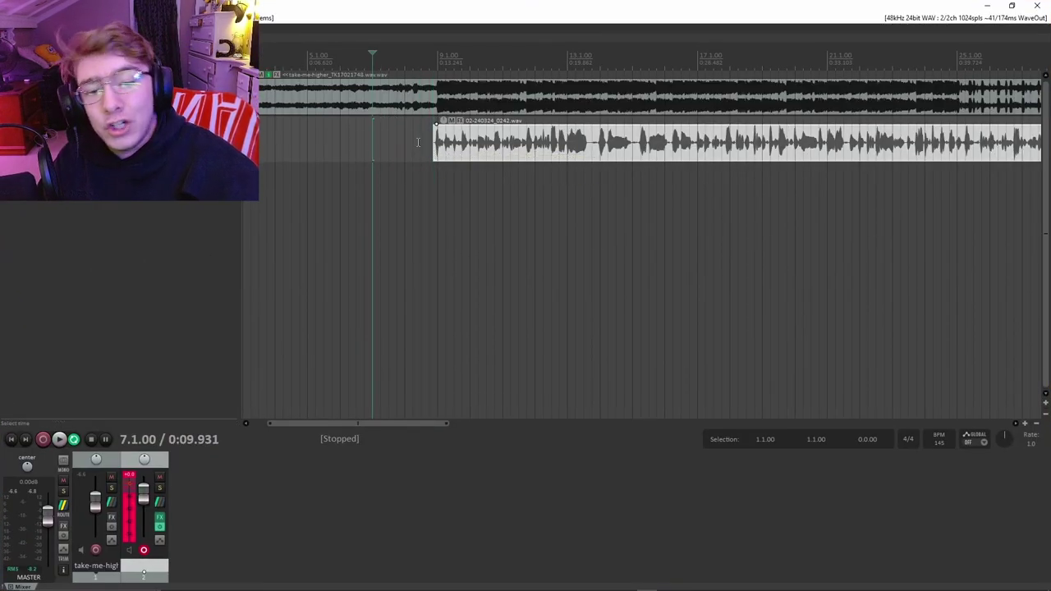
Step: Play the vocal with the beat while reviewing the Auto-Tune Vocal Compressor and the Auto-Tune Artist settings, including the input type options
{"action": "key", "text": "space"}
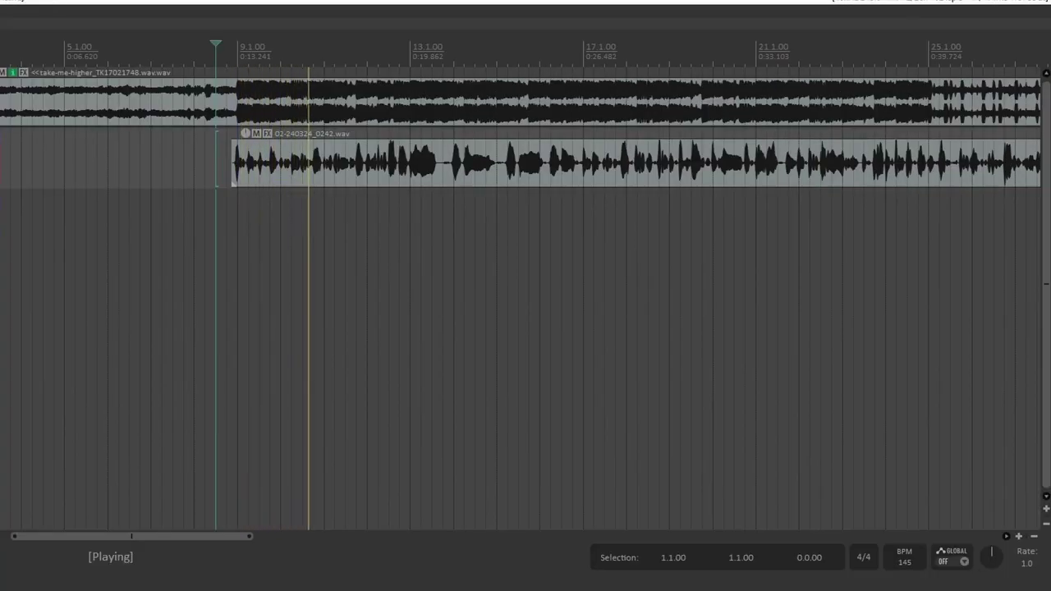
{"action": "left_click", "coordinate": [24, 72]}
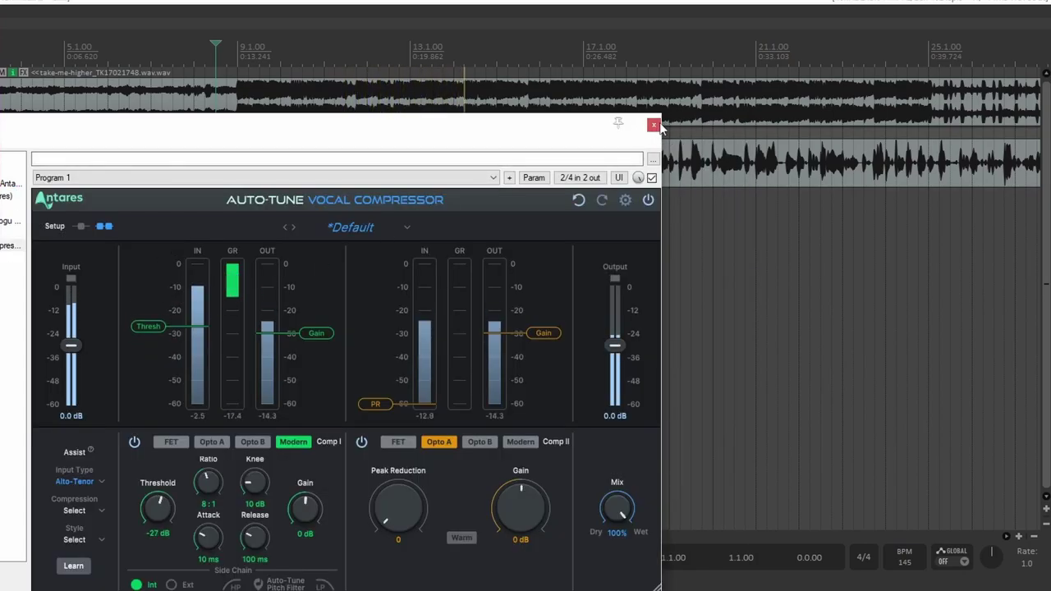
{"action": "key", "text": "Up"}
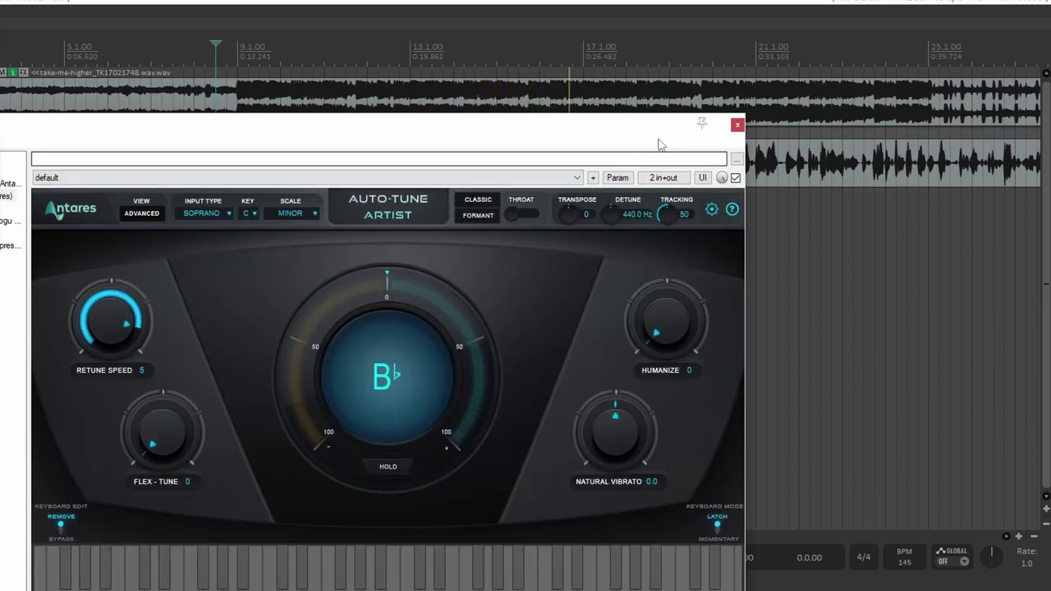
{"action": "key", "text": "Escape"}
{"action": "scroll", "coordinate": [502, 272], "scroll_direction": "down", "scroll_amount": 3}
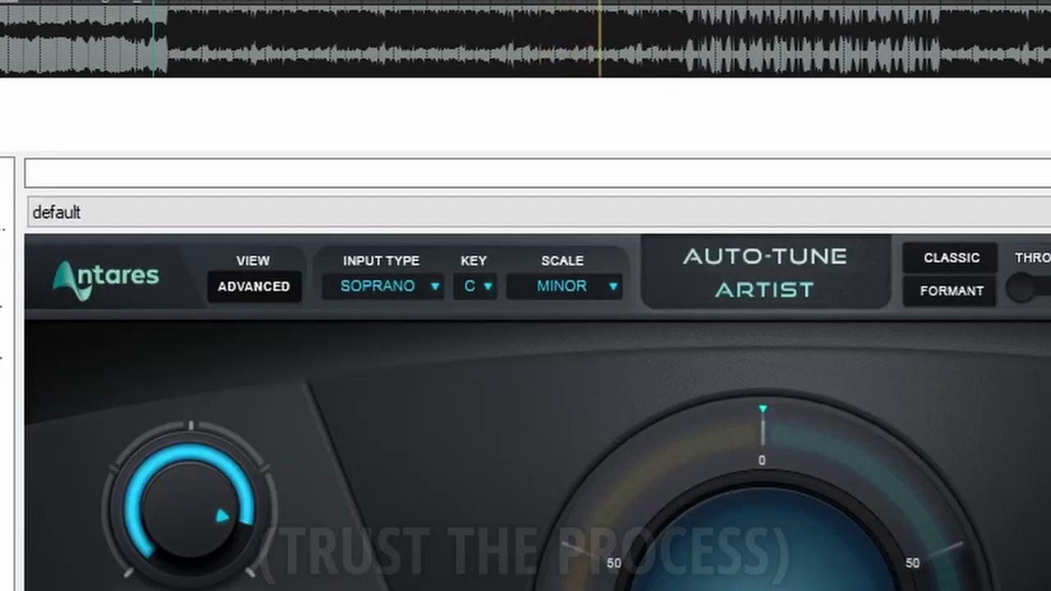
{"action": "left_click", "coordinate": [424, 292]}
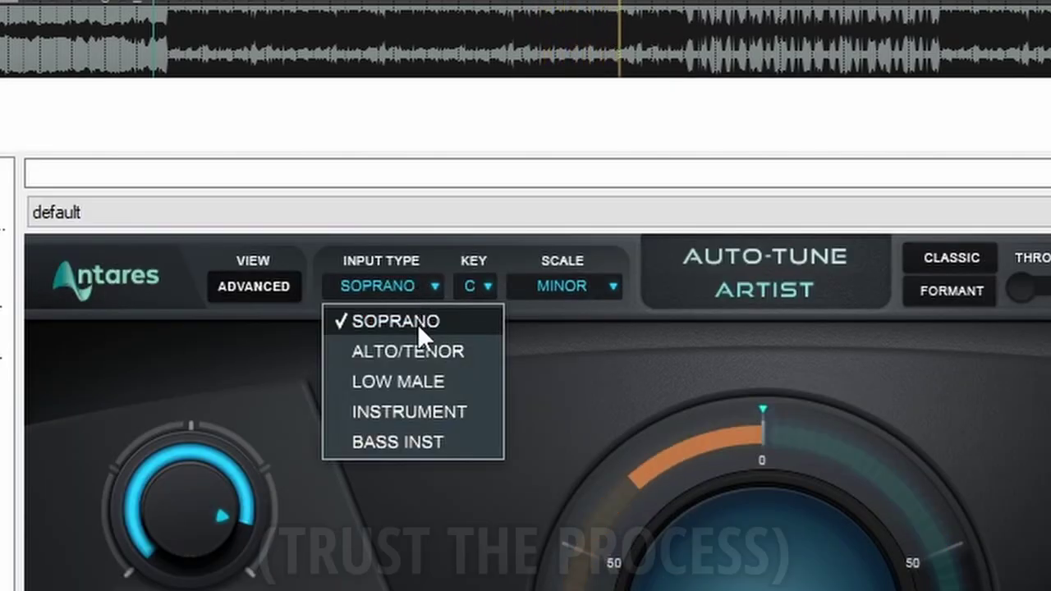
{"action": "left_click", "coordinate": [78, 370]}
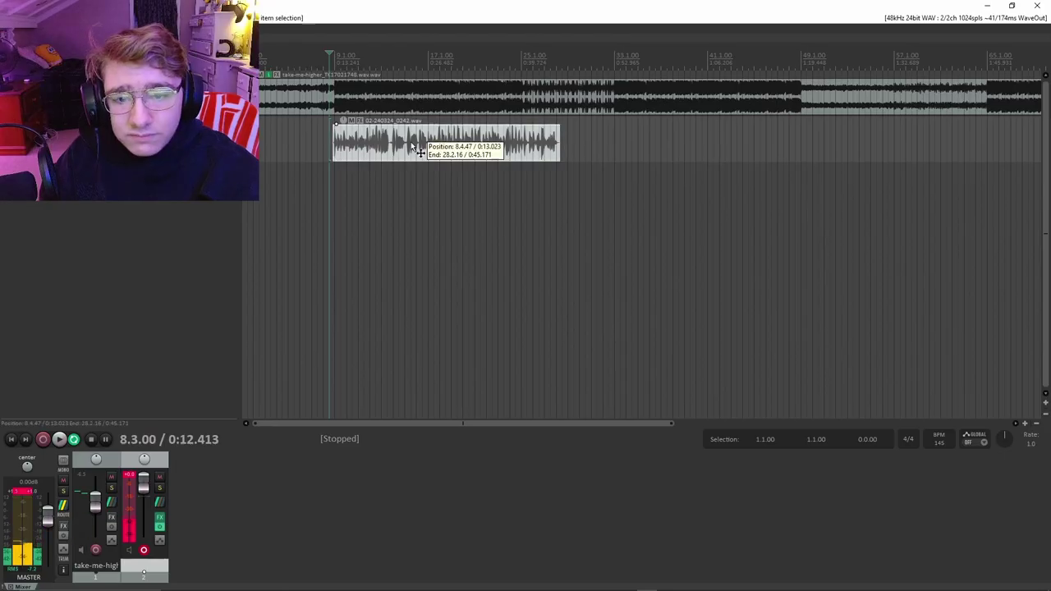
Step: Delete the recorded vocal take and snap the REAPER window to the right half of the screen
{"action": "key", "text": "Delete"}
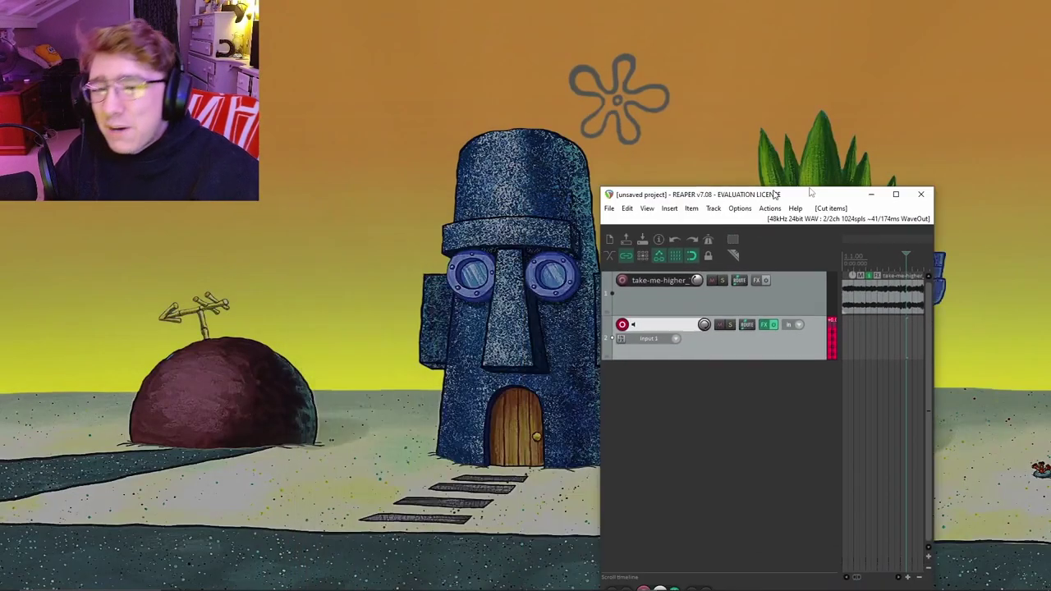
{"action": "left_click_drag", "start_coordinate": [777, 195], "coordinate": [1050, 246]}
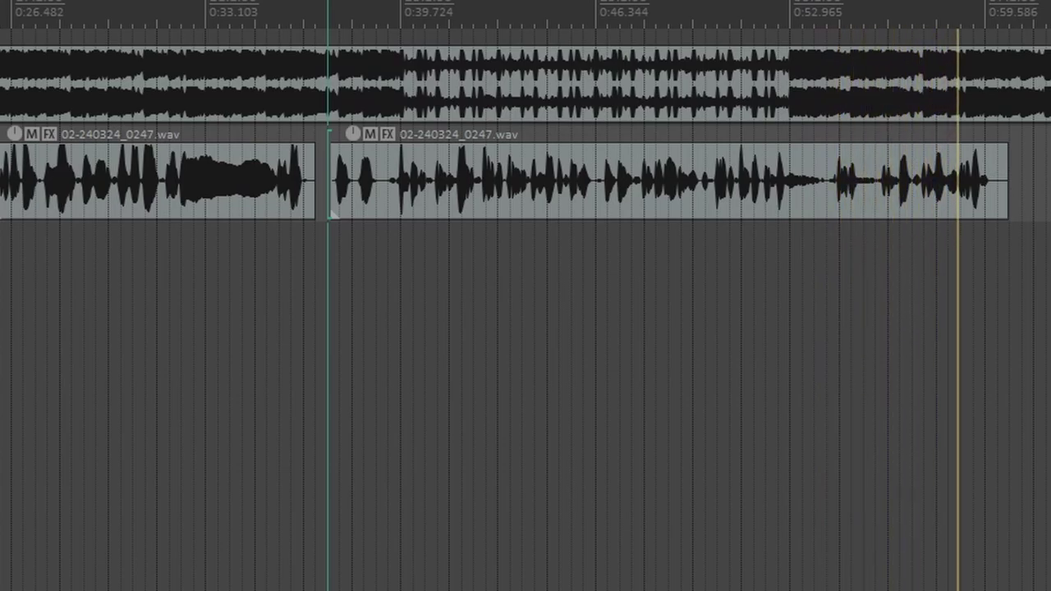
Step: Play back the re-recorded and split vocal clips with the beat from just before bar 9
{"action": "key", "text": "space"}
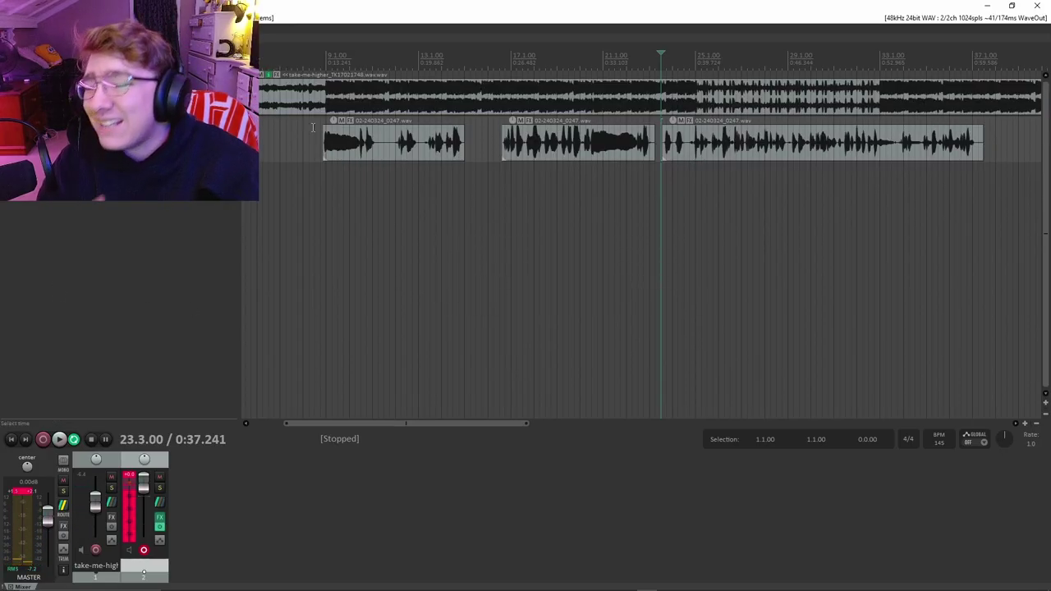
{"action": "mouse_move", "coordinate": [688, 580]}
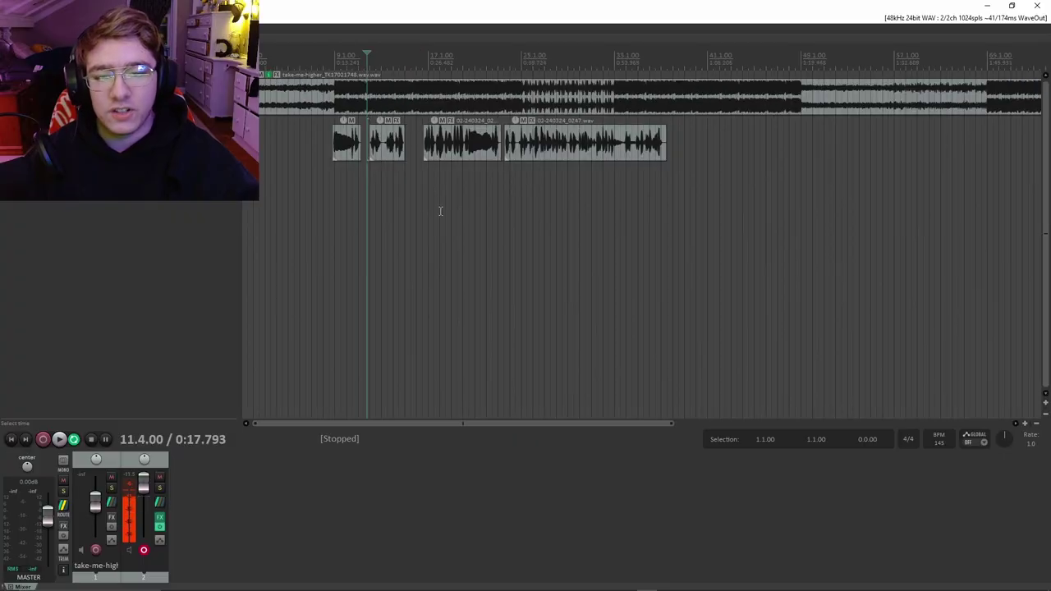
{"action": "left_click", "coordinate": [330, 160]}
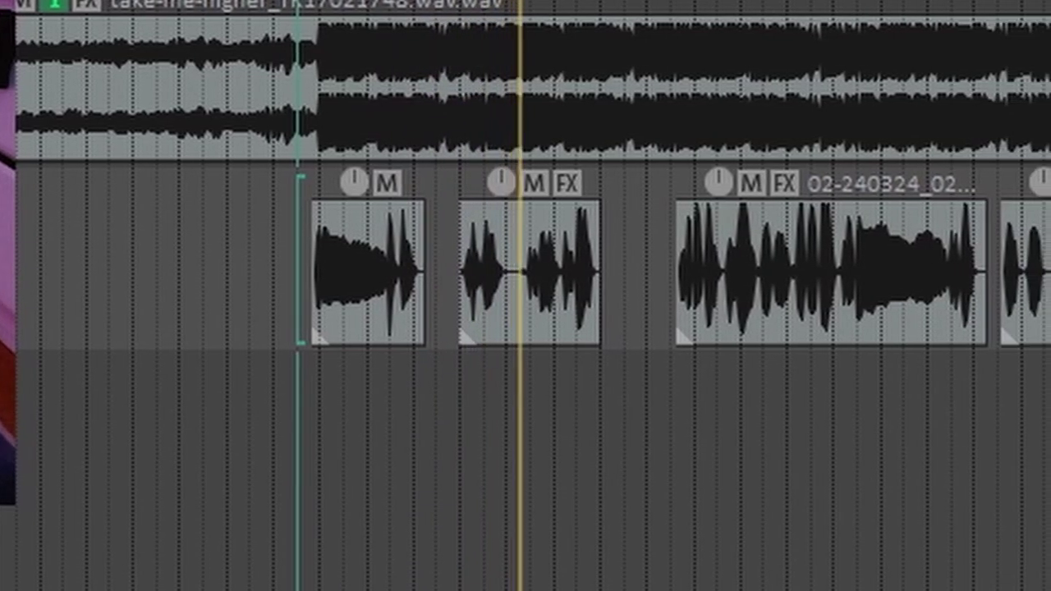
{"action": "key", "text": "space"}
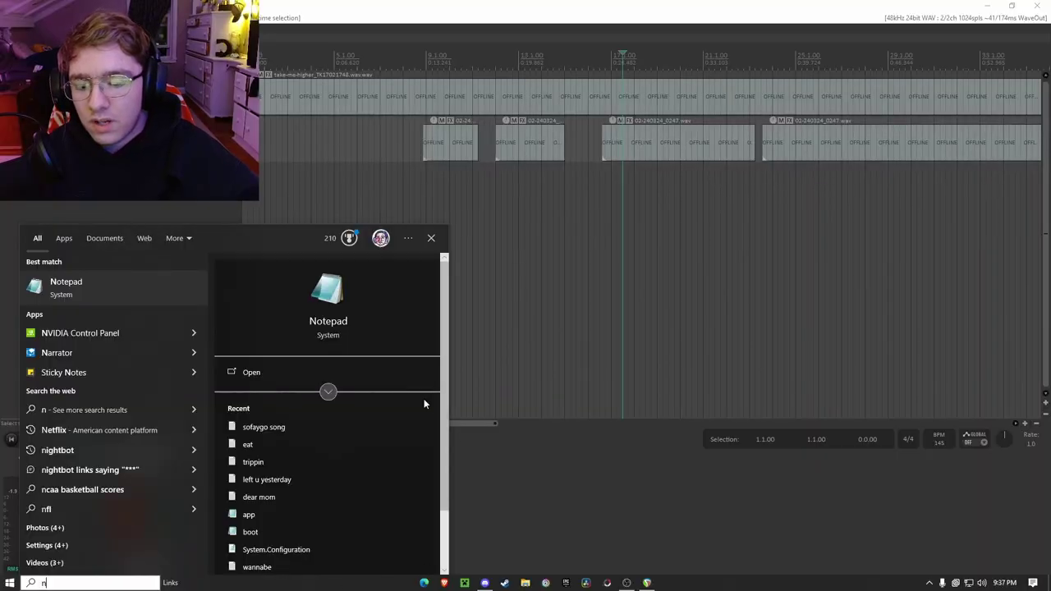
Step: Open the "sofaygo song" file in Notepad, look over the old lyrics and delete all of them
{"action": "key", "text": "Escape"}
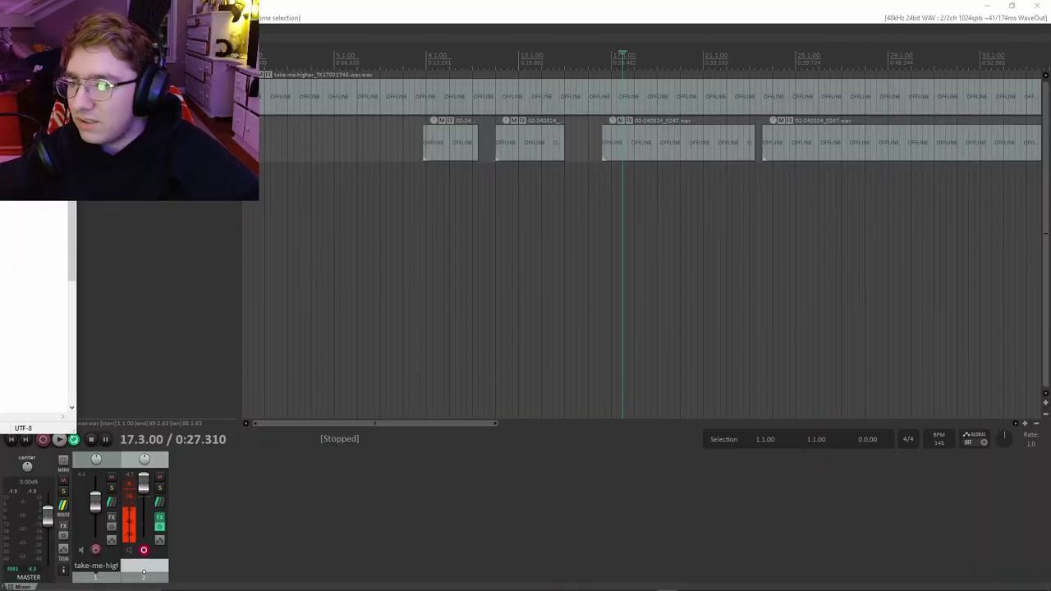
{"action": "key", "text": "alt+Tab"}
{"action": "scroll", "coordinate": [726, 257], "scroll_direction": "down", "scroll_amount": 5}
{"action": "scroll", "coordinate": [725, 262], "scroll_direction": "down", "scroll_amount": 2}
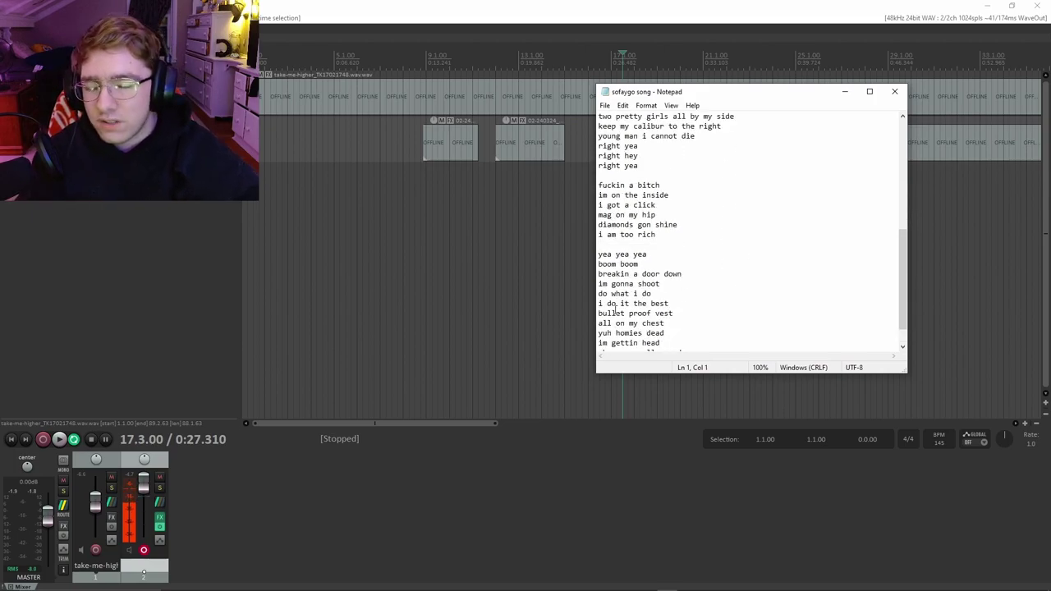
{"action": "scroll", "coordinate": [649, 230], "scroll_direction": "down", "scroll_amount": 1}
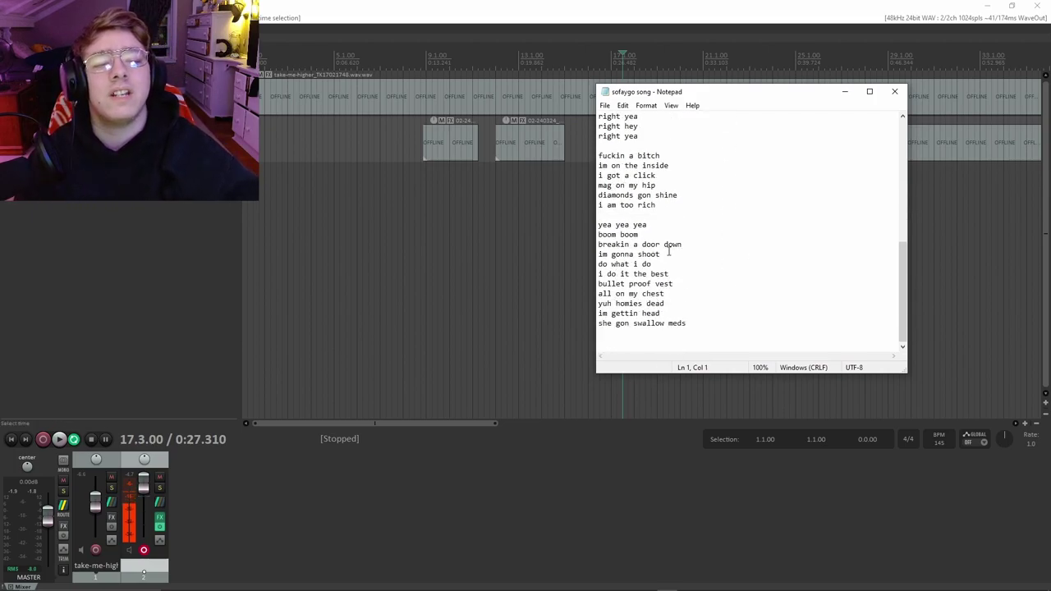
{"action": "left_click_drag", "start_coordinate": [685, 323], "coordinate": [598, 185]}
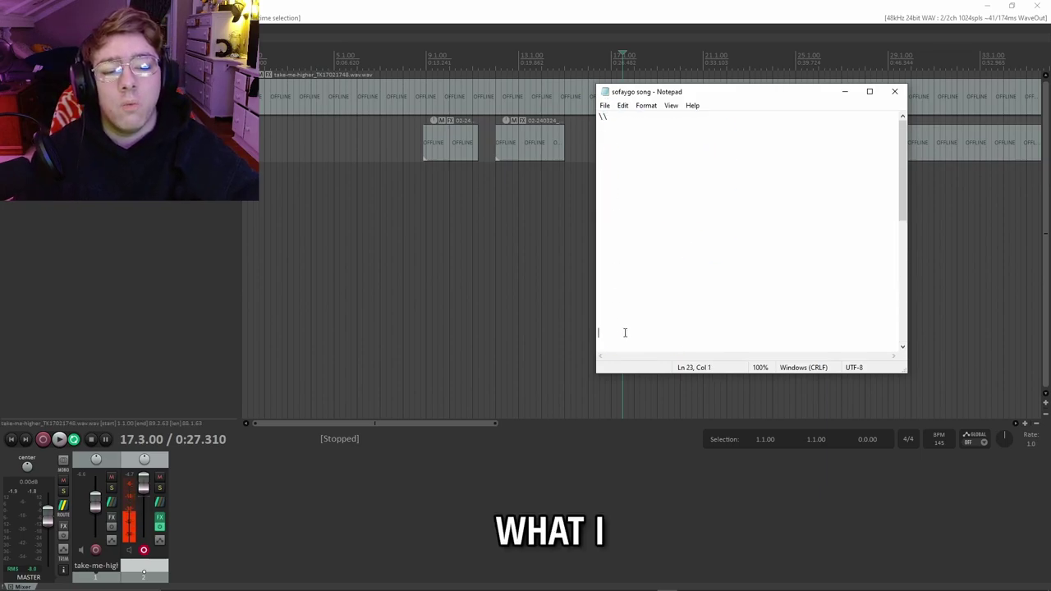
{"action": "scroll", "coordinate": [635, 261], "scroll_direction": "down", "scroll_amount": 6}
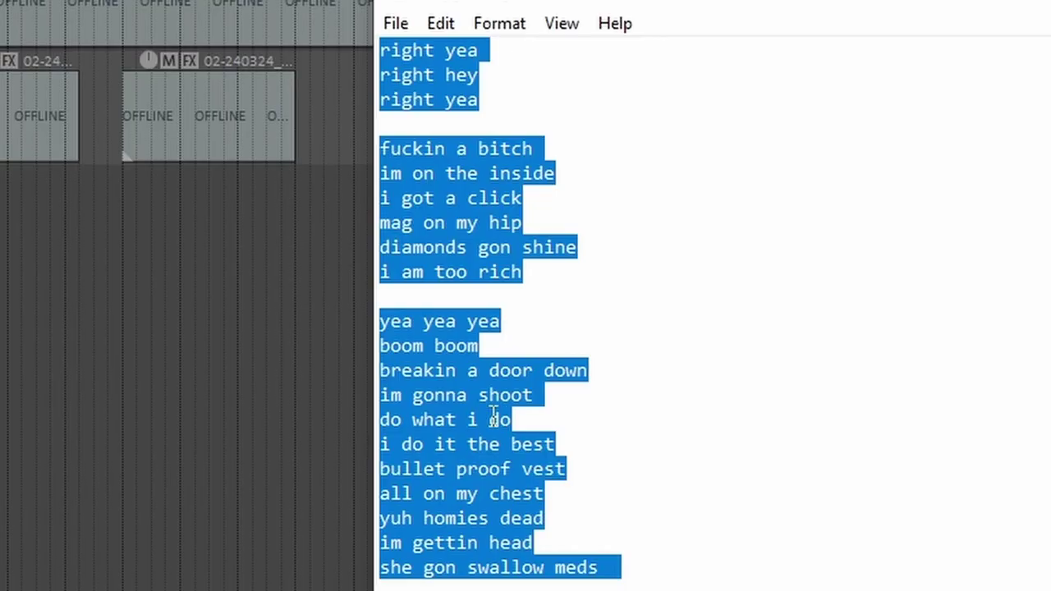
{"action": "key", "text": "BackSpace"}
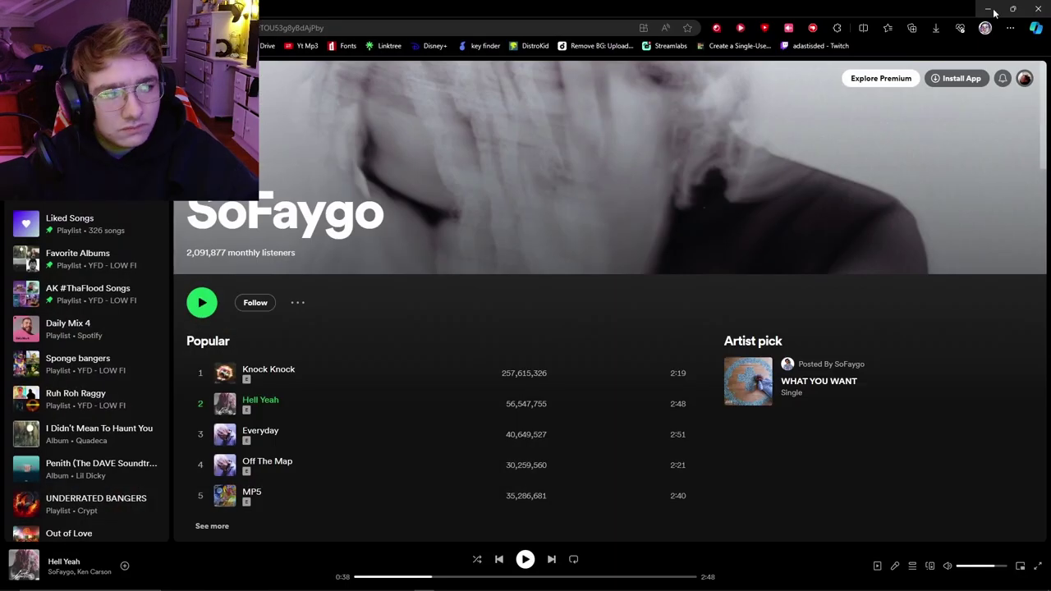
Step: Minimize the browser and write the lyric line "crossin the line this aint madden" in the "sofaygo song" note
{"action": "left_click", "coordinate": [989, 9]}
{"action": "type", "text": "e this aint madden"}
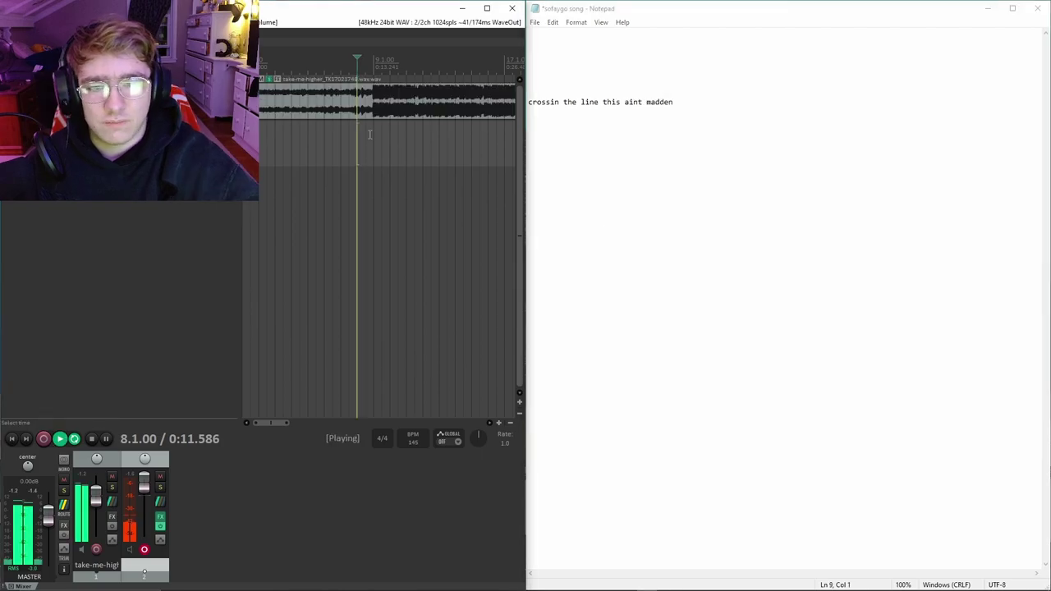
Step: Rewrite the lyrics as "she cross the line", "i wont have it", "want dis di" and "she an addict", deleting the three "homies in my scope" verse lines
{"action": "left_click_drag", "start_coordinate": [674, 102], "coordinate": [585, 102]}
{"action": "type", "text": "she crossin the line"}
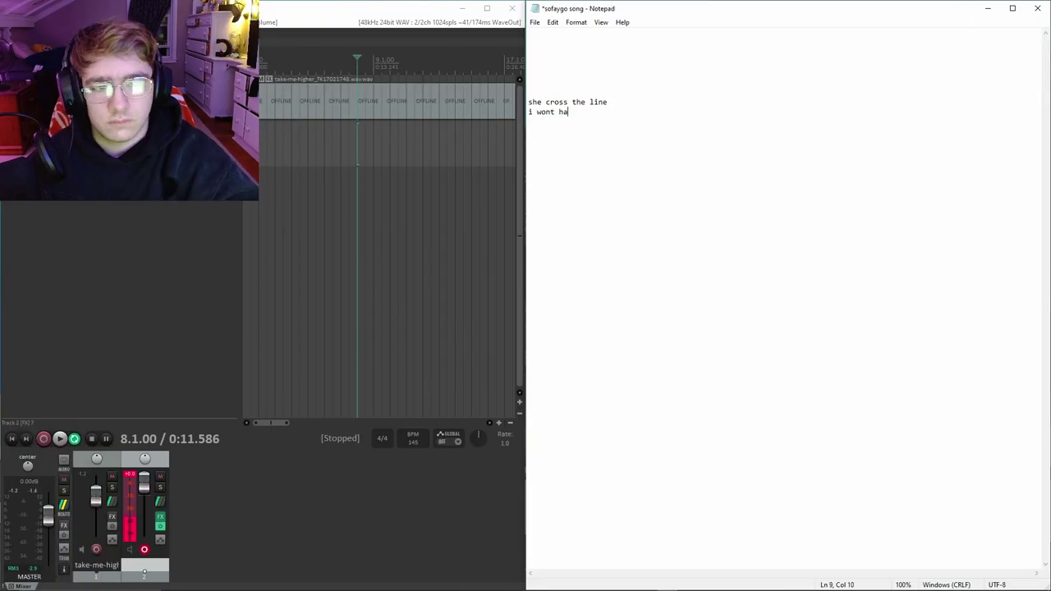
{"action": "type", "text": "ve it"}
{"action": "key", "text": "Return"}
{"action": "type", "text": "b"}
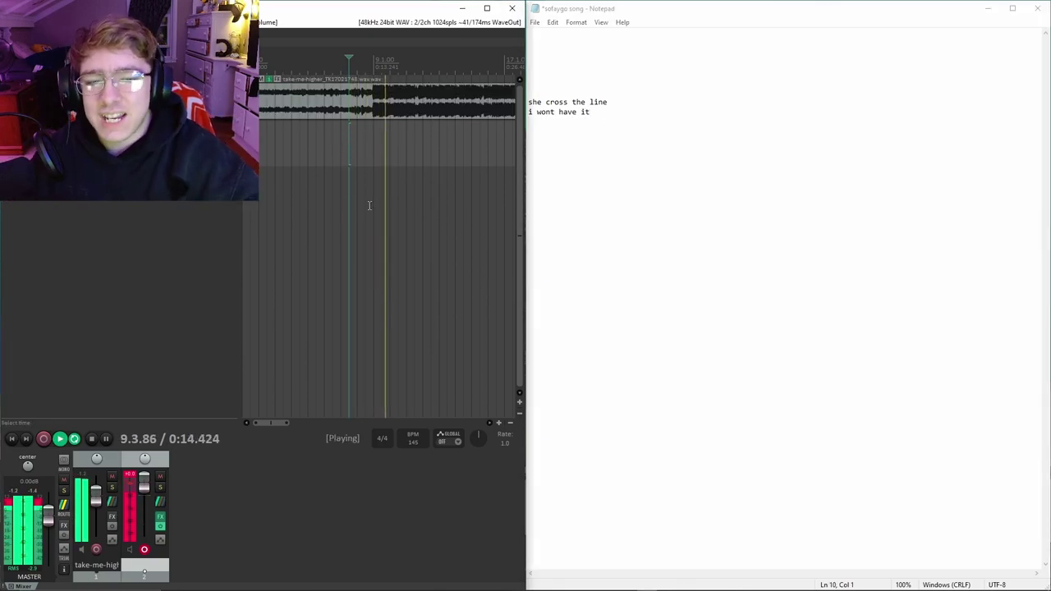
{"action": "type", "text": "dict"}
{"action": "key", "text": "Return"}
{"action": "key", "text": "Return"}
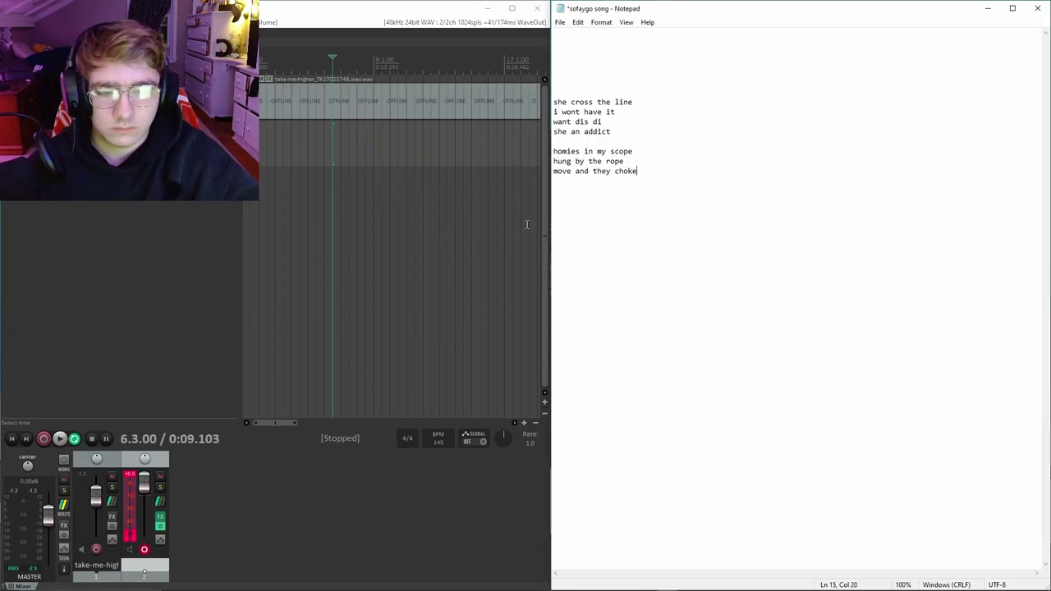
{"action": "left_click_drag", "start_coordinate": [637, 171], "coordinate": [555, 153]}
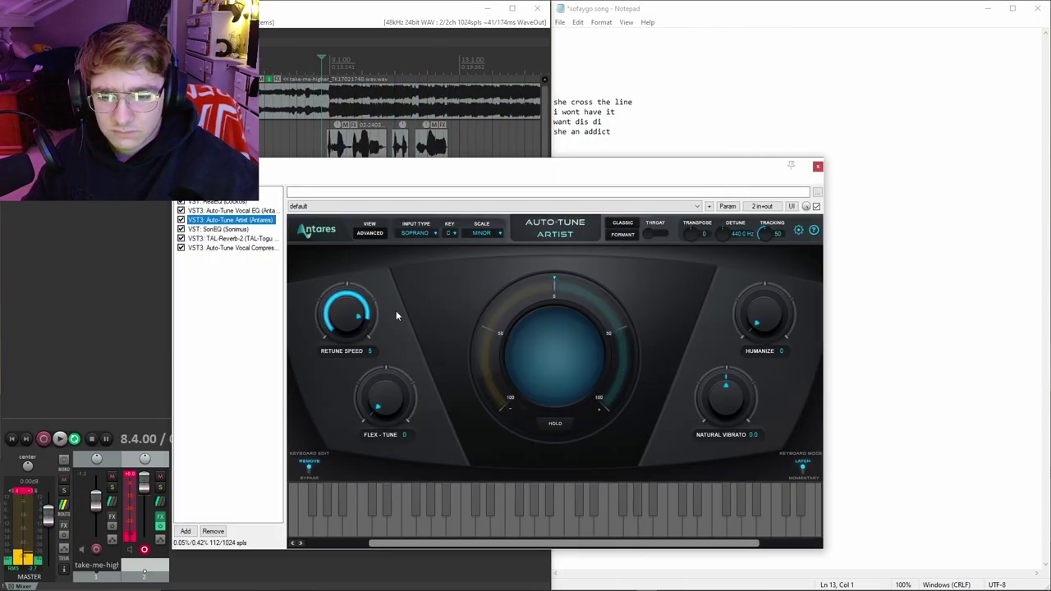
Step: Change the input type of the Auto-Tune Artist plugin on the vocal track
{"action": "left_click", "coordinate": [414, 233]}
{"action": "left_click", "coordinate": [434, 265]}
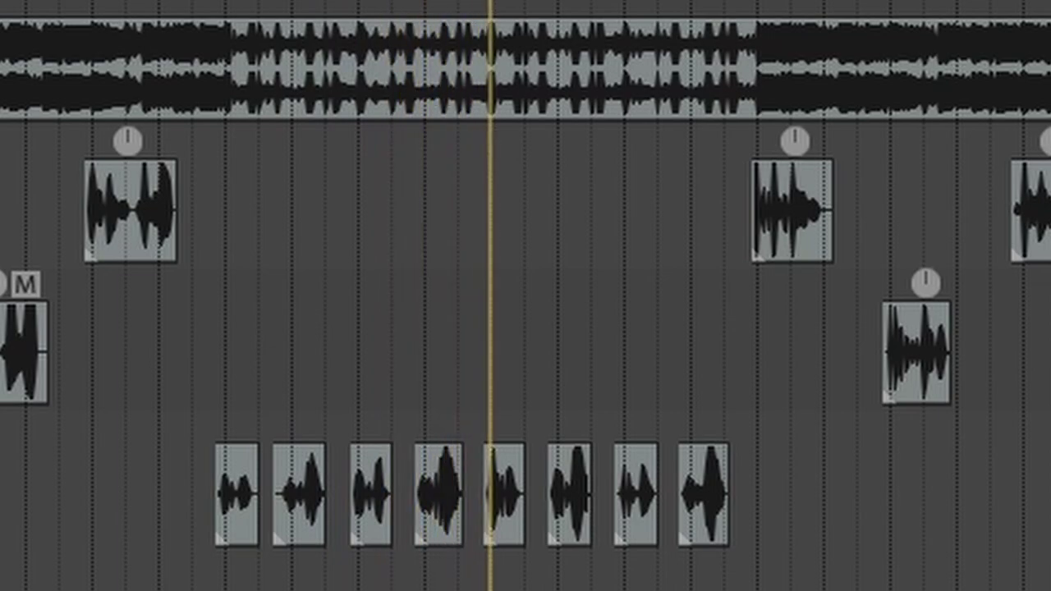
Step: Stop the playback and look over the arrangement of vocal clips along the timeline
{"action": "key", "text": "space"}
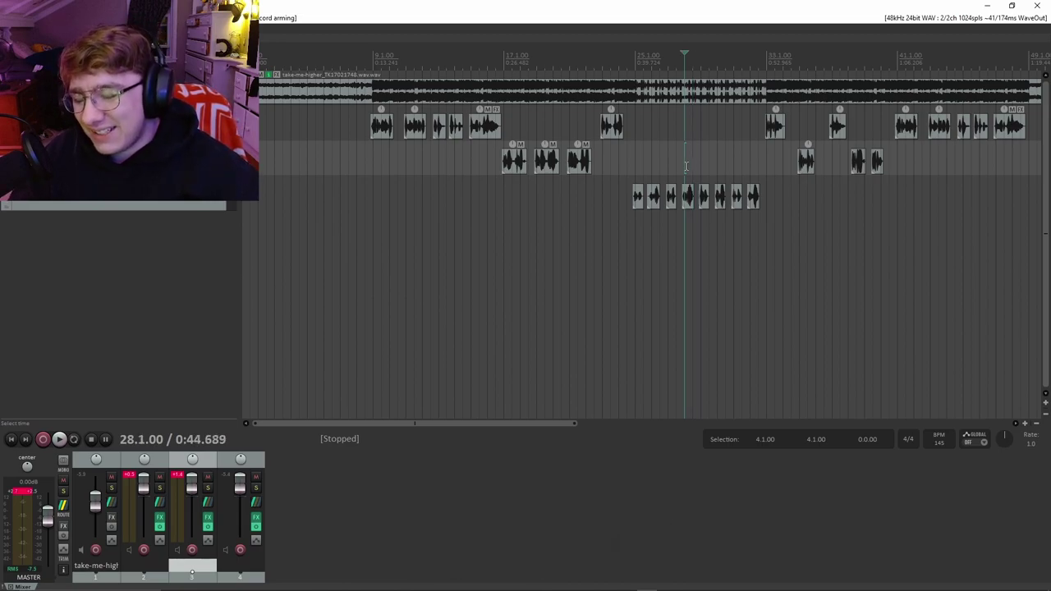
{"action": "mouse_move", "coordinate": [641, 62]}
{"action": "left_mouse_down"}
{"action": "mouse_move", "coordinate": [746, 70]}
{"action": "mouse_move", "coordinate": [643, 72]}
{"action": "left_mouse_up"}
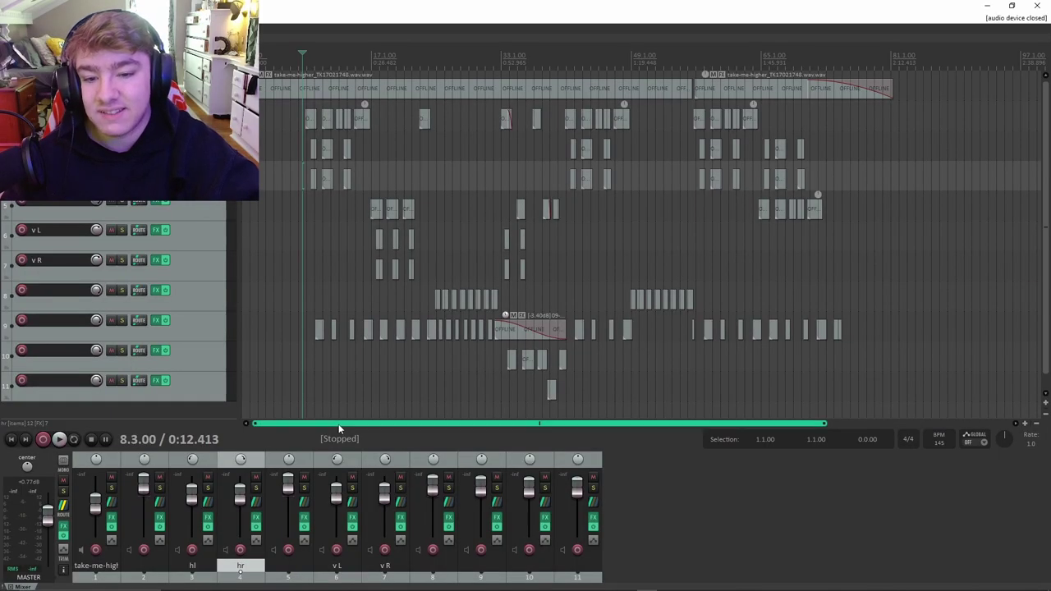
{"action": "left_click_drag", "start_coordinate": [338, 424], "coordinate": [263, 427]}
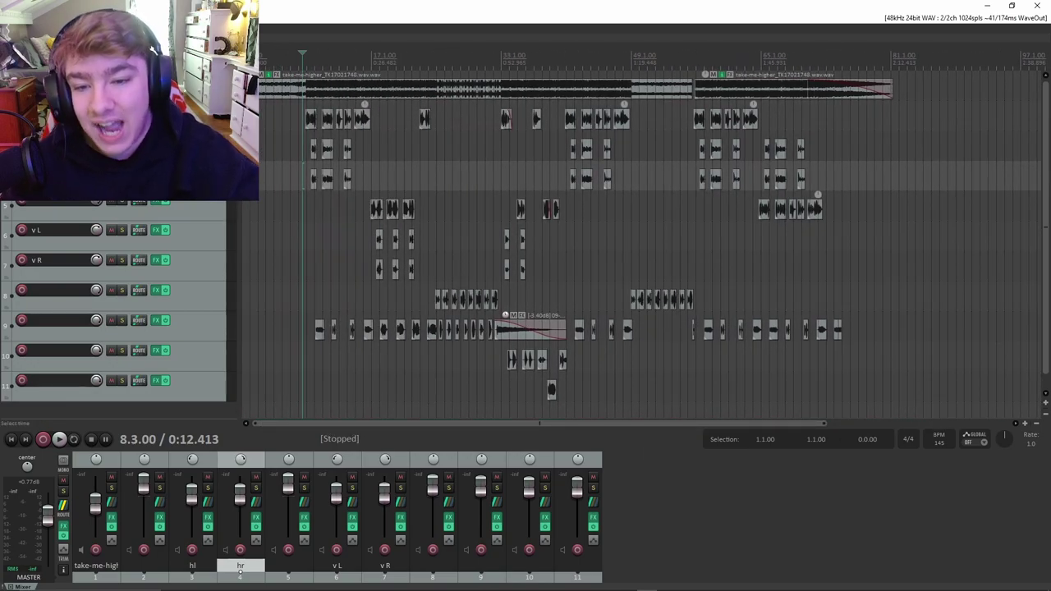
Step: Select track 2 and clear the one-bar time selection at bar 21
{"action": "left_click", "coordinate": [144, 567]}
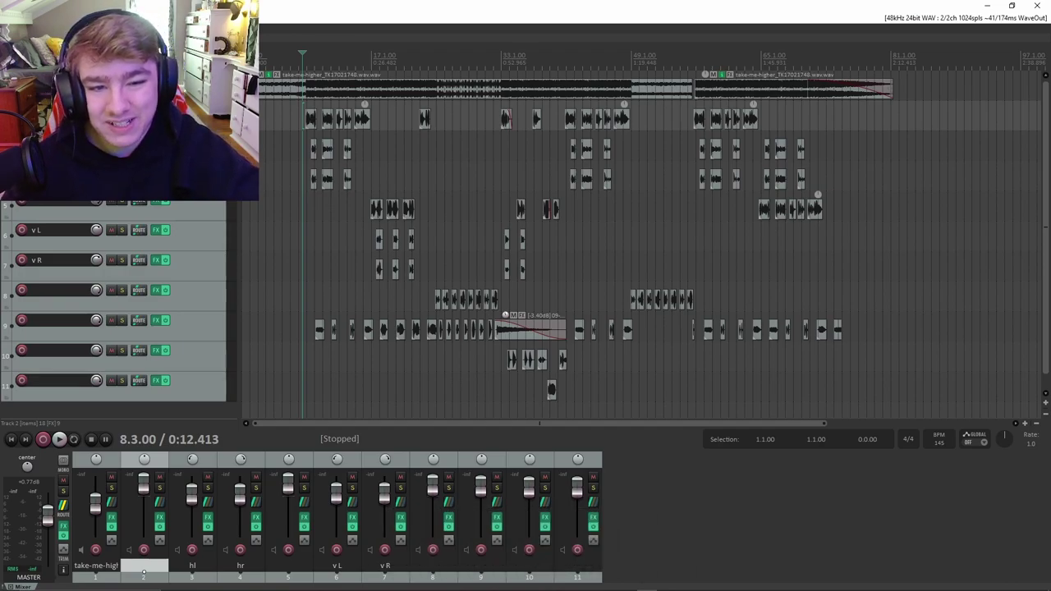
{"action": "left_click_drag", "start_coordinate": [403, 123], "coordinate": [407, 122]}
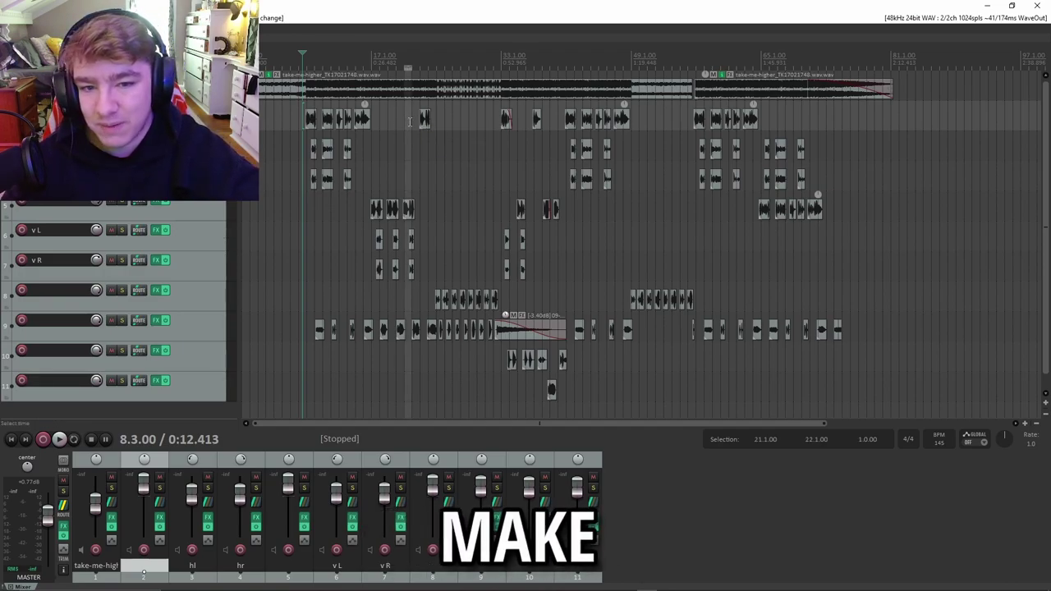
{"action": "left_click", "coordinate": [413, 121]}
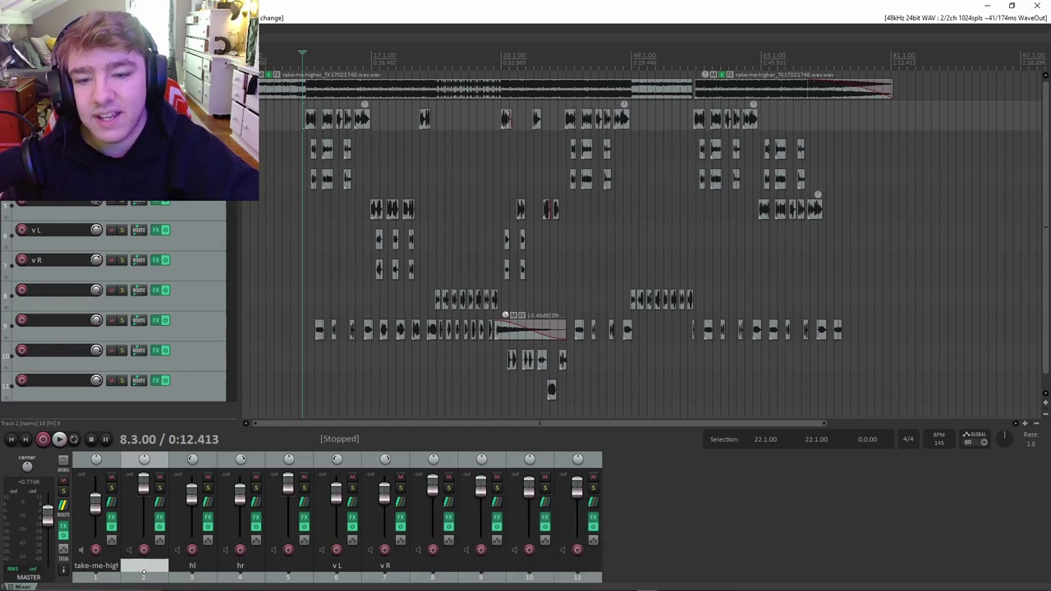
Step: Highlight the song's sections in turn with time selections, including bars 17 to 25, 25 to 33, 33 to 41 and 49 to 57
{"action": "left_click_drag", "start_coordinate": [307, 68], "coordinate": [436, 72]}
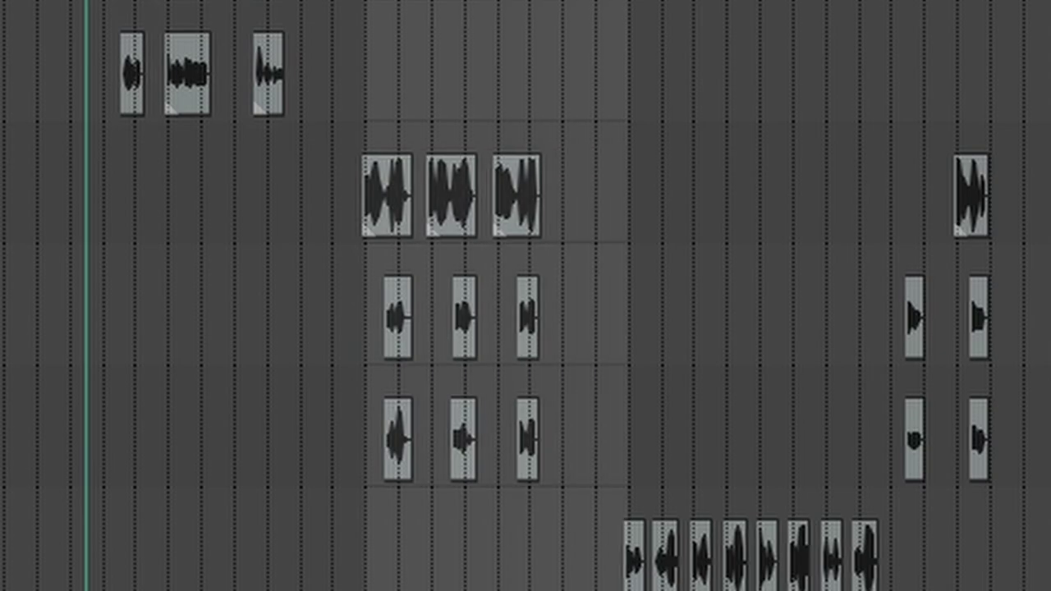
{"action": "left_click_drag", "start_coordinate": [629, 72], "coordinate": [890, 72]}
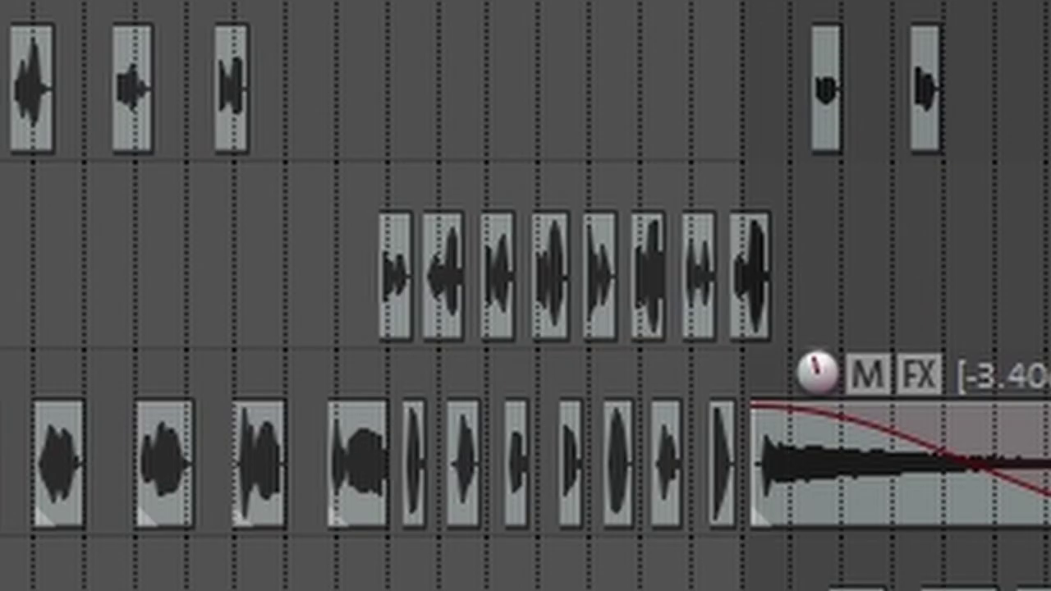
{"action": "left_click_drag", "start_coordinate": [741, 4], "coordinate": [1050, 4]}
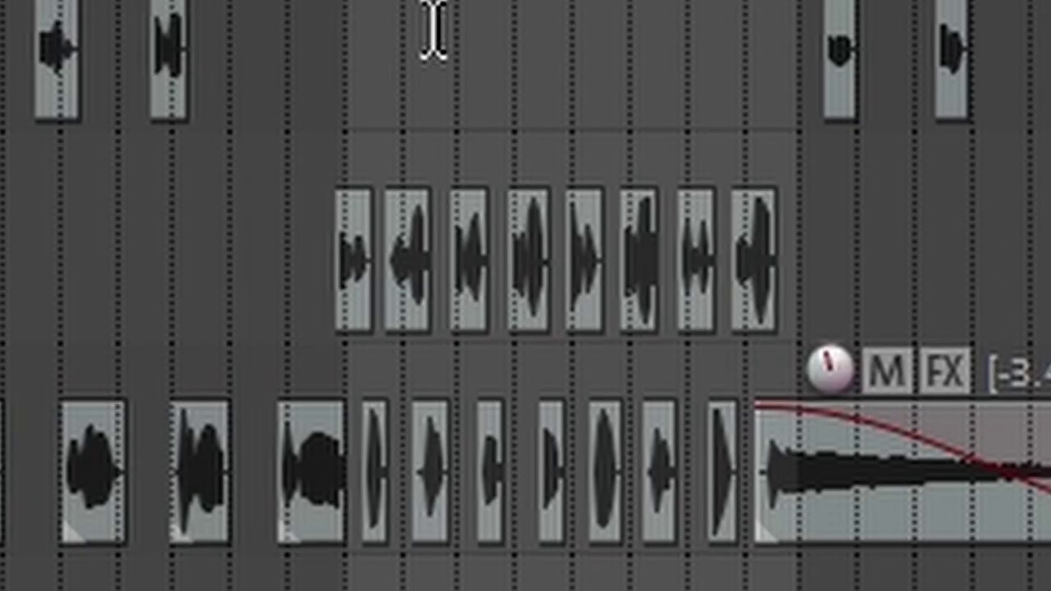
{"action": "left_click_drag", "start_coordinate": [499, 79], "coordinate": [567, 79]}
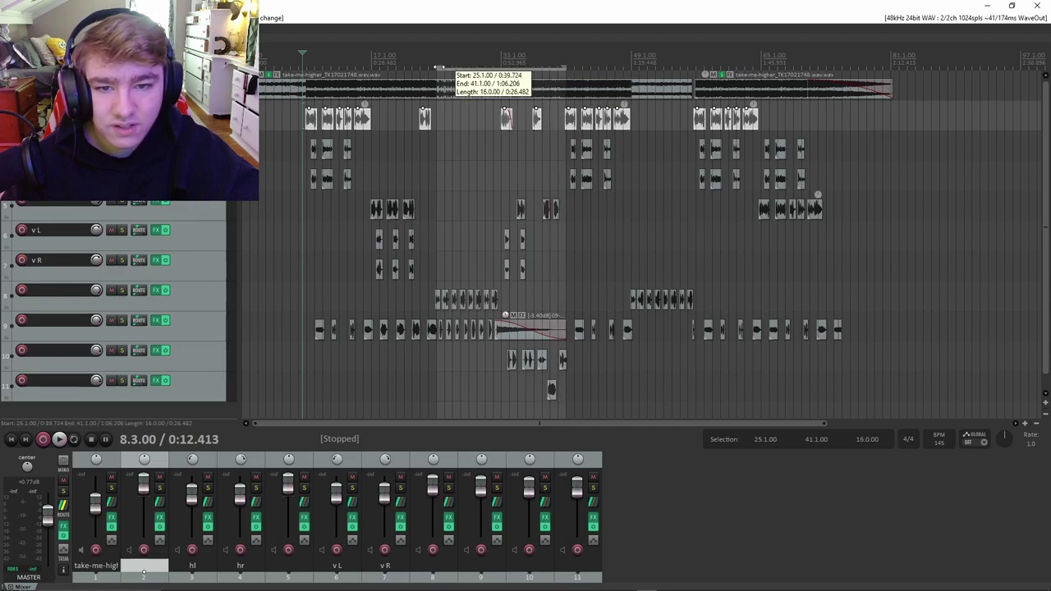
{"action": "left_click_drag", "start_coordinate": [438, 67], "coordinate": [502, 75]}
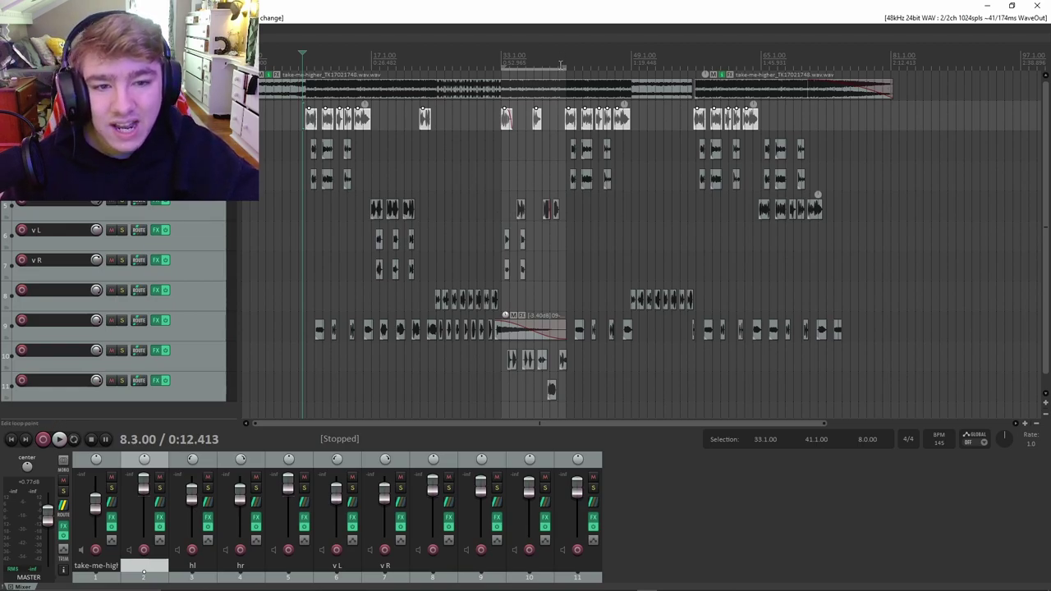
{"action": "left_click_drag", "start_coordinate": [566, 68], "coordinate": [697, 74]}
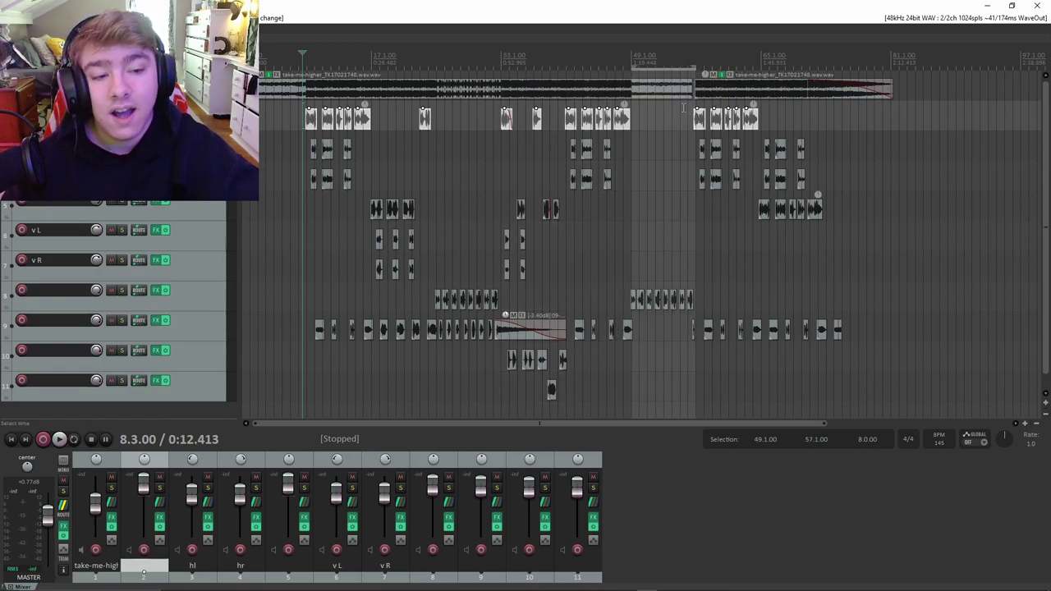
Step: Set the time selection to span the whole song from 7.1.00 to 81.1.00
{"action": "left_click_drag", "start_coordinate": [634, 67], "coordinate": [832, 69]}
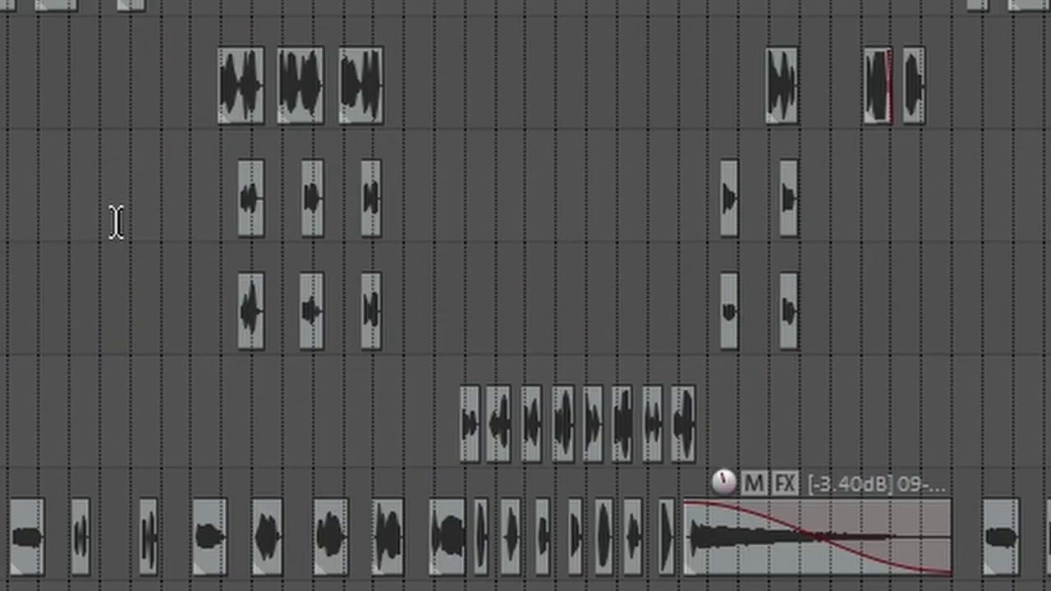
{"action": "left_click_drag", "start_coordinate": [113, 222], "coordinate": [115, 260]}
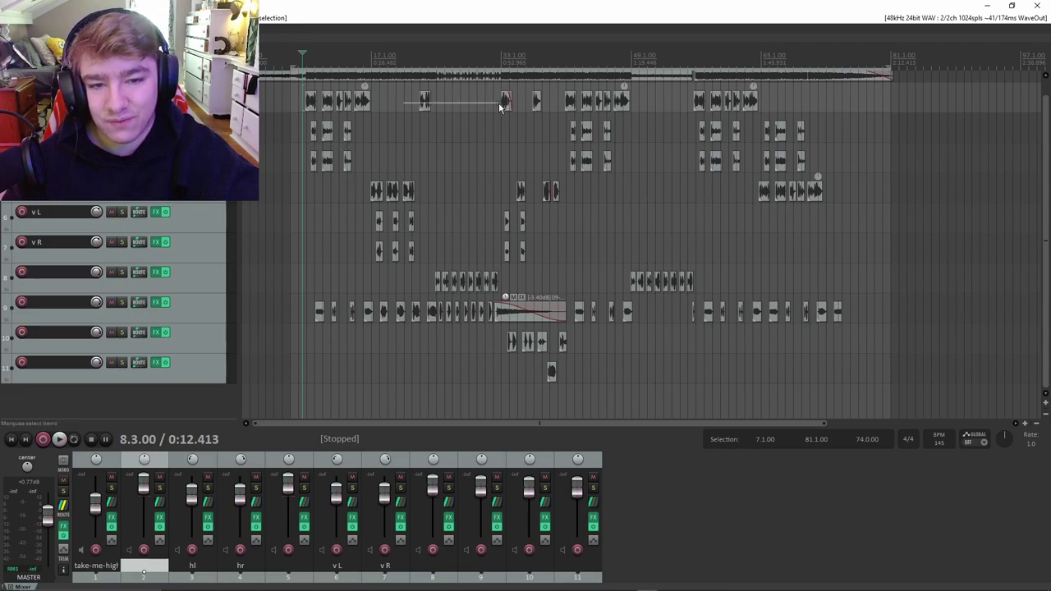
{"action": "right_click", "coordinate": [406, 101]}
{"action": "left_click", "coordinate": [464, 13]}
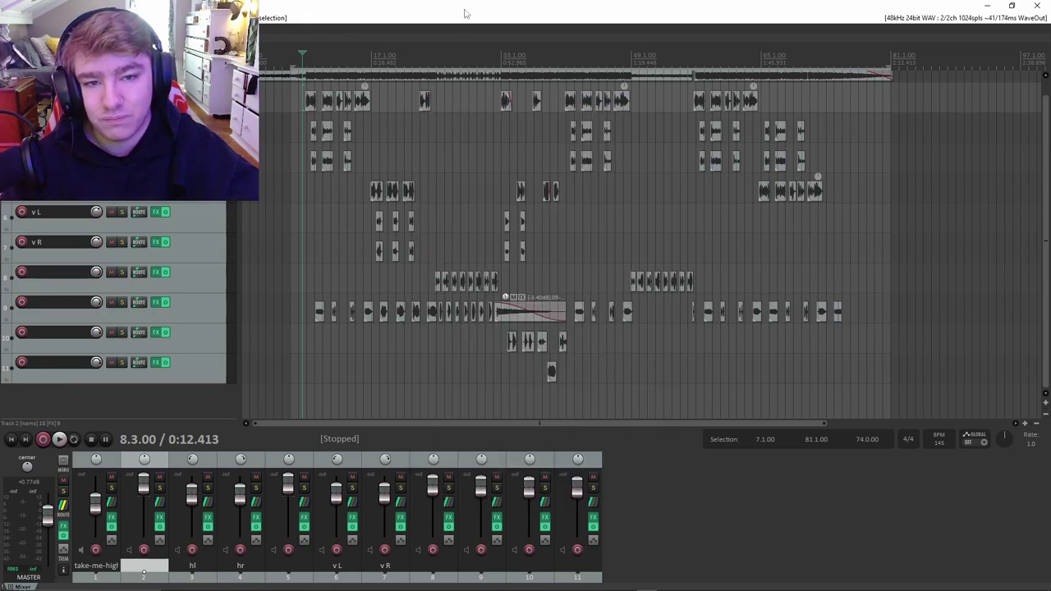